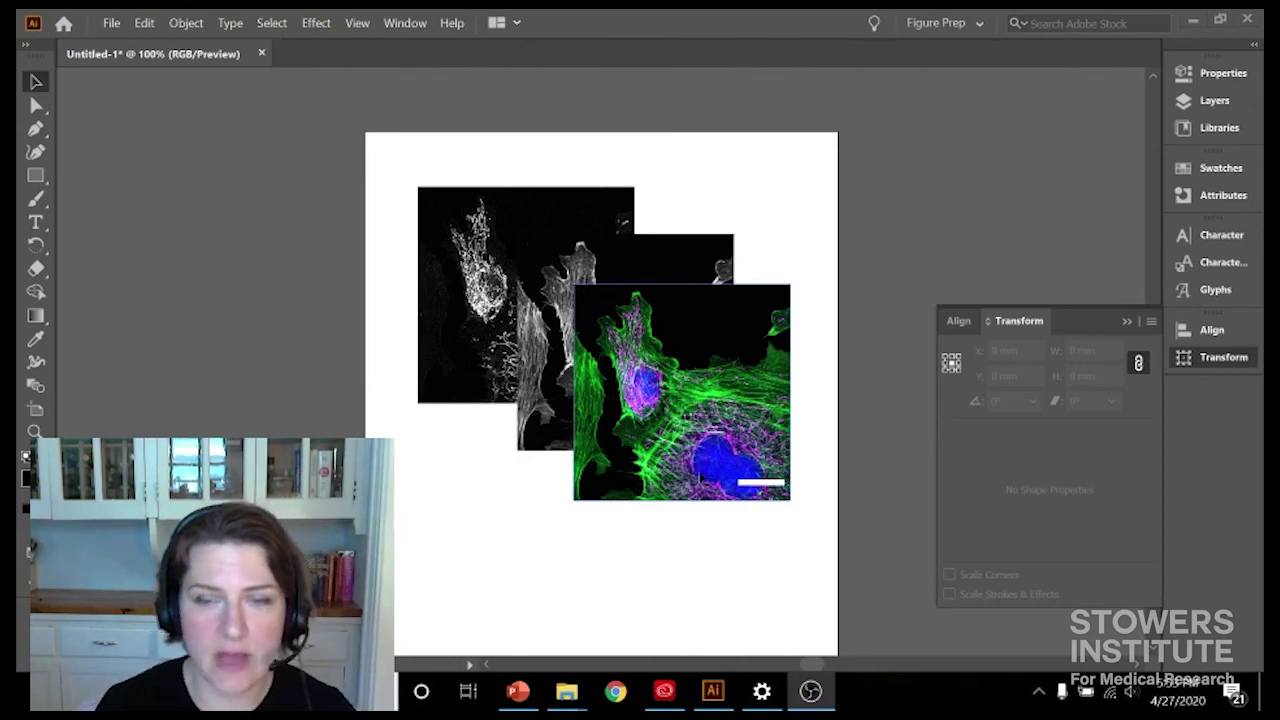
Step: Bring Illustrator forward and select the colour microscopy image among the panels
key("alt+Tab")
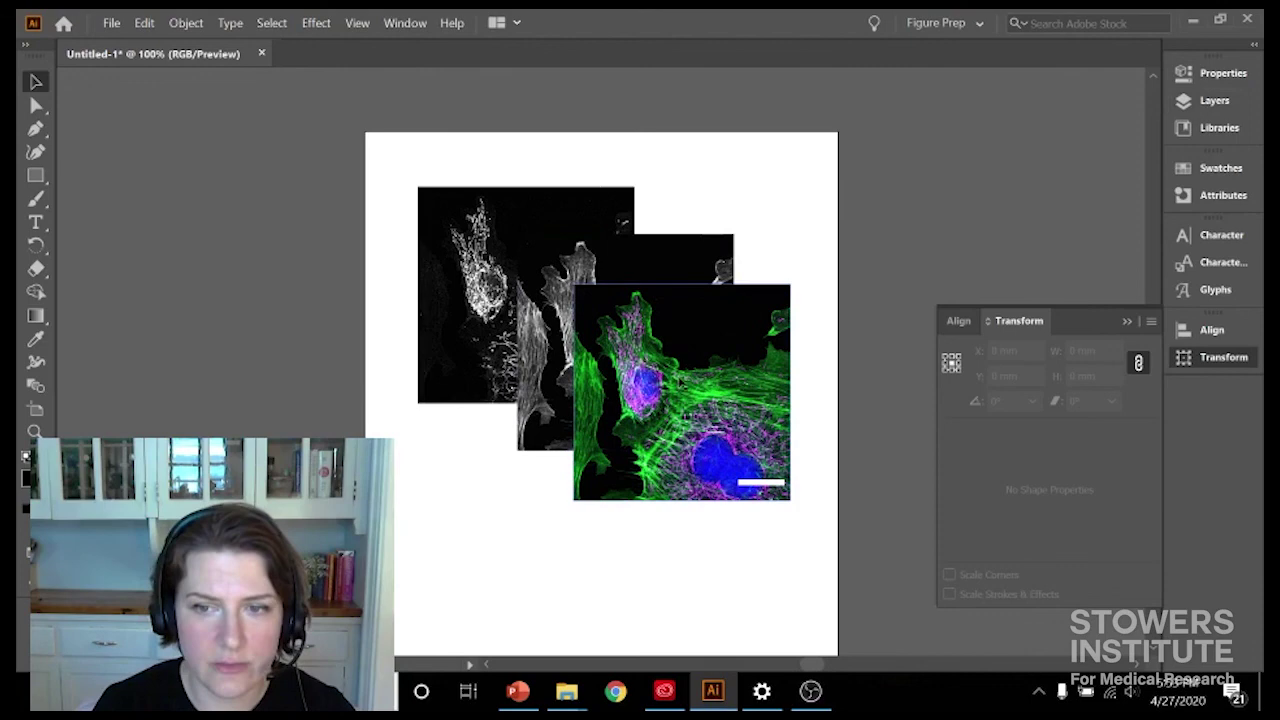
mouse_move(695, 362)
left_mouse_down()
mouse_move(690, 408)
mouse_move(717, 370)
mouse_move(710, 381)
left_mouse_up()
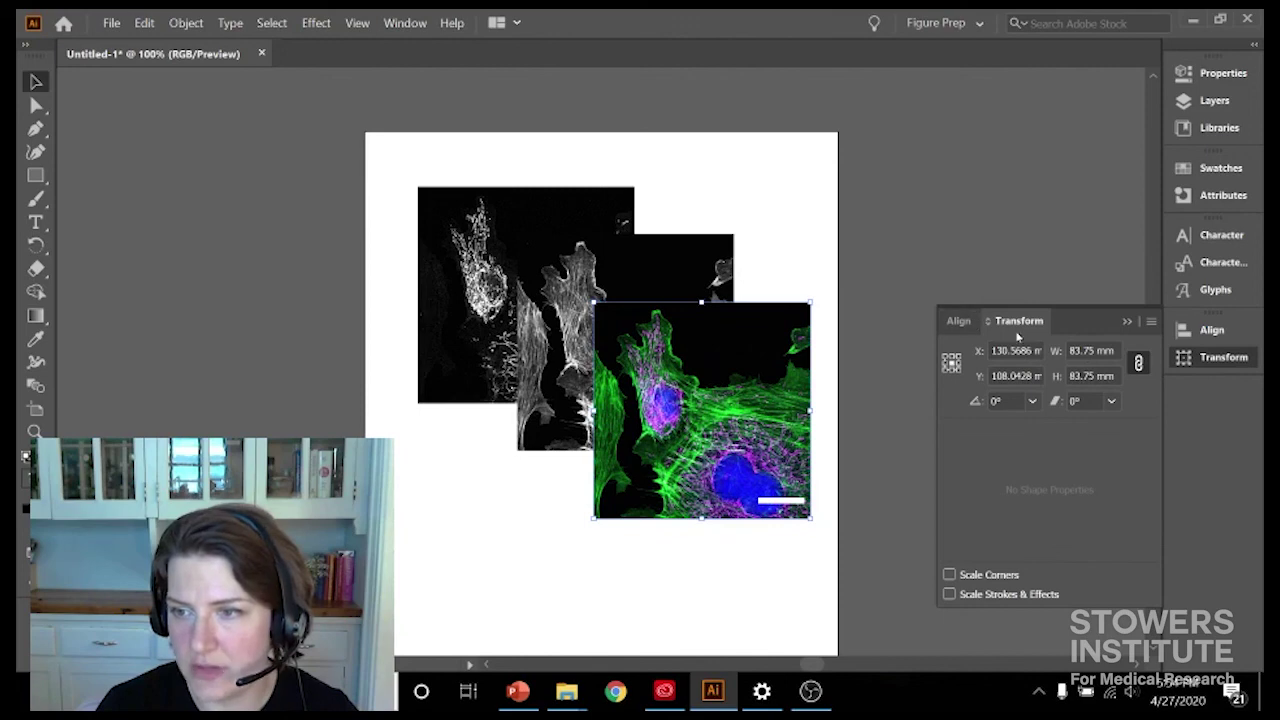
left_click(380, 220)
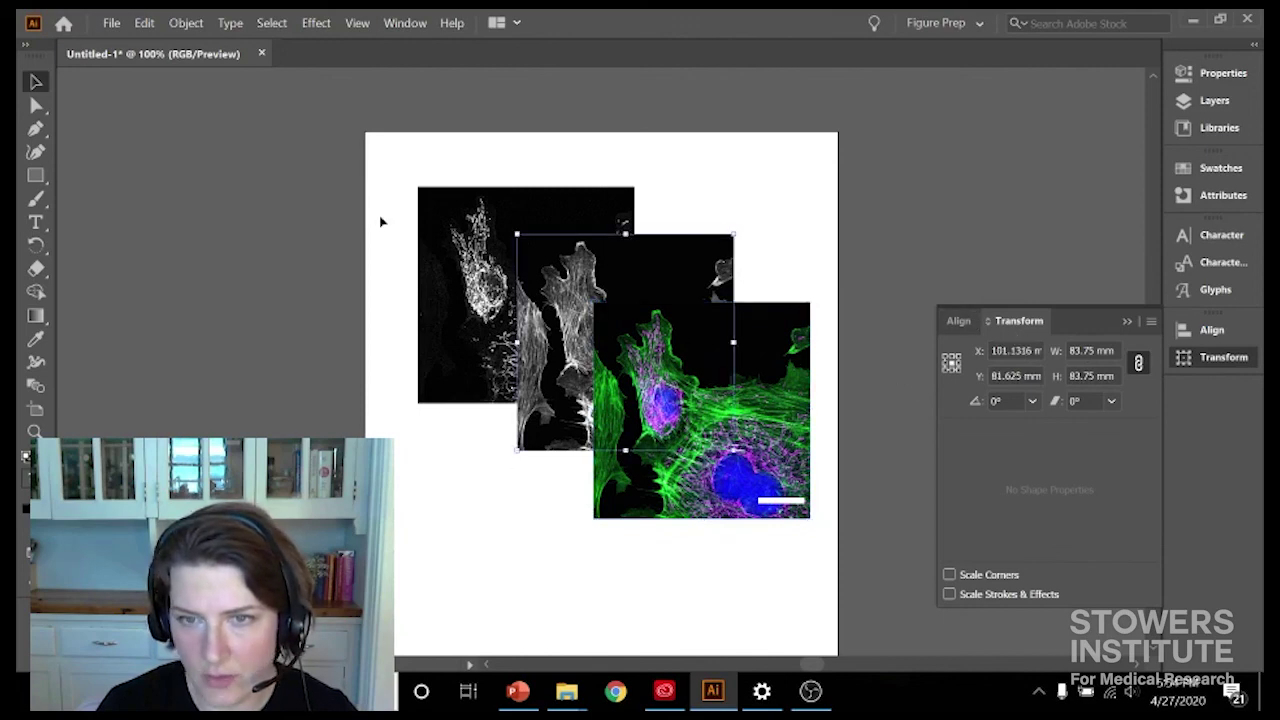
left_click(678, 268)
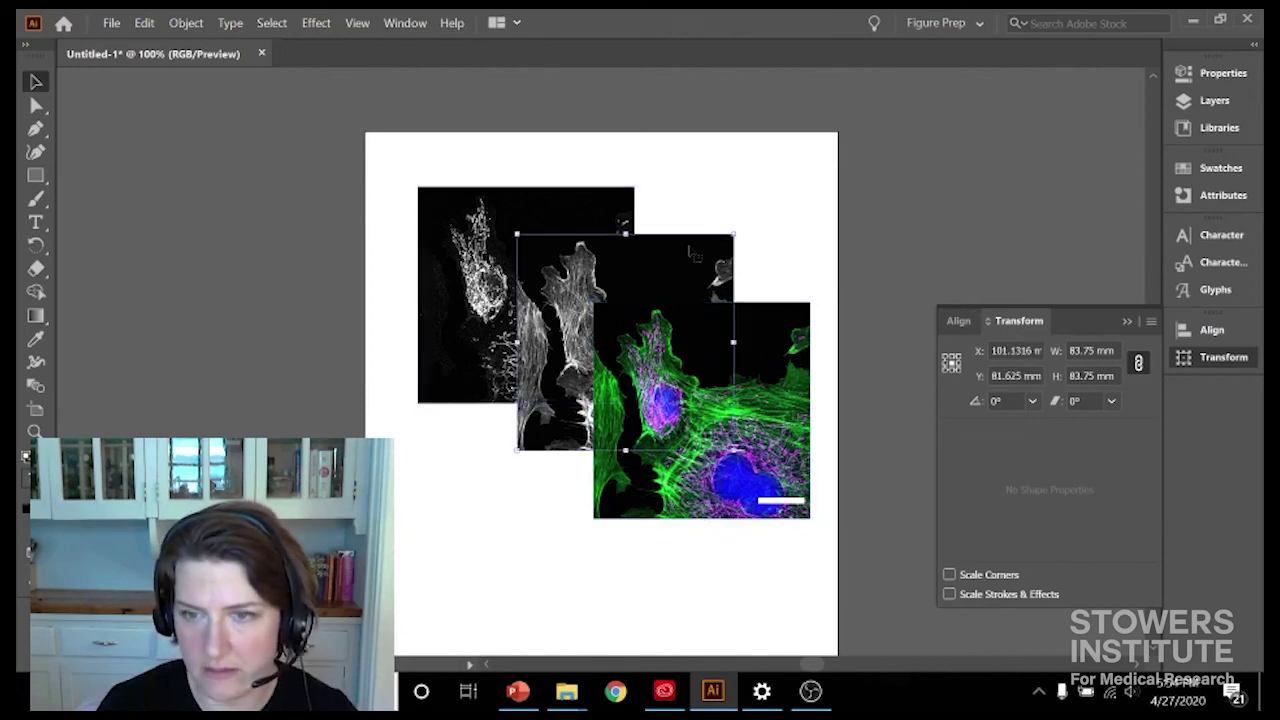
left_click(735, 318)
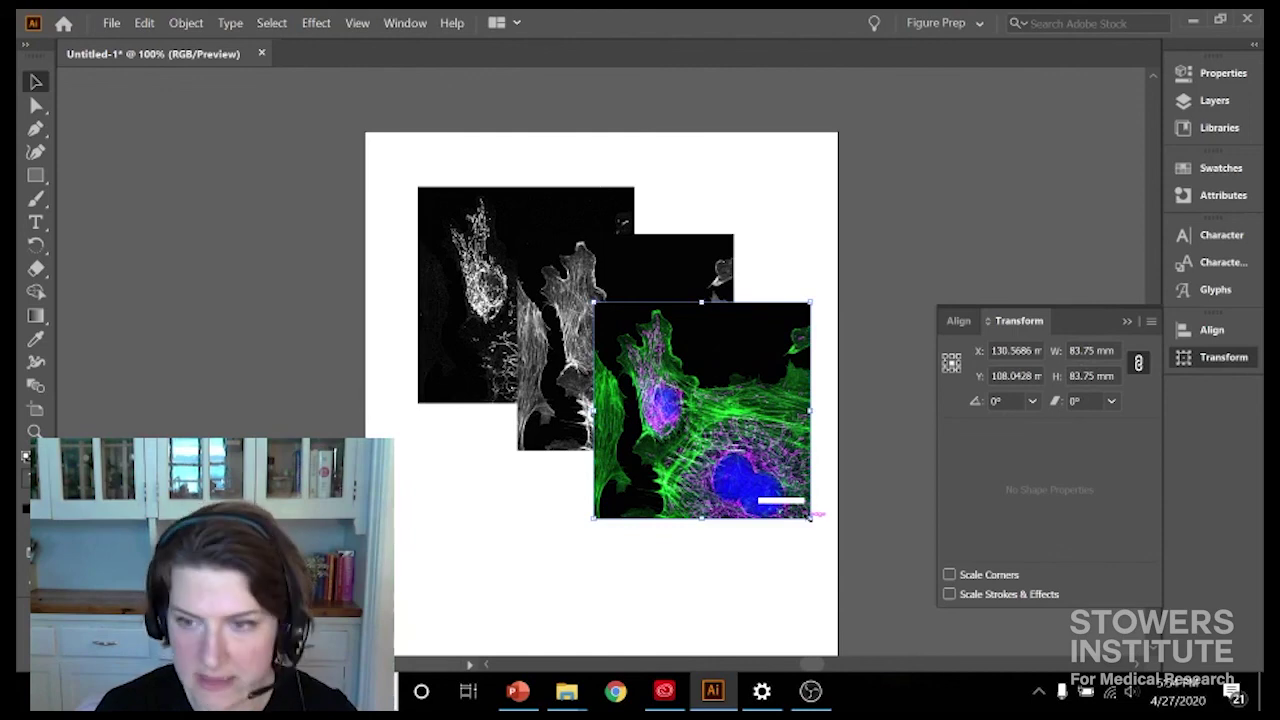
Step: Scale the colour image to about 25.8 mm square, undo the accidental narrowing, and move it right
left_click_drag(812, 517, 661, 368)
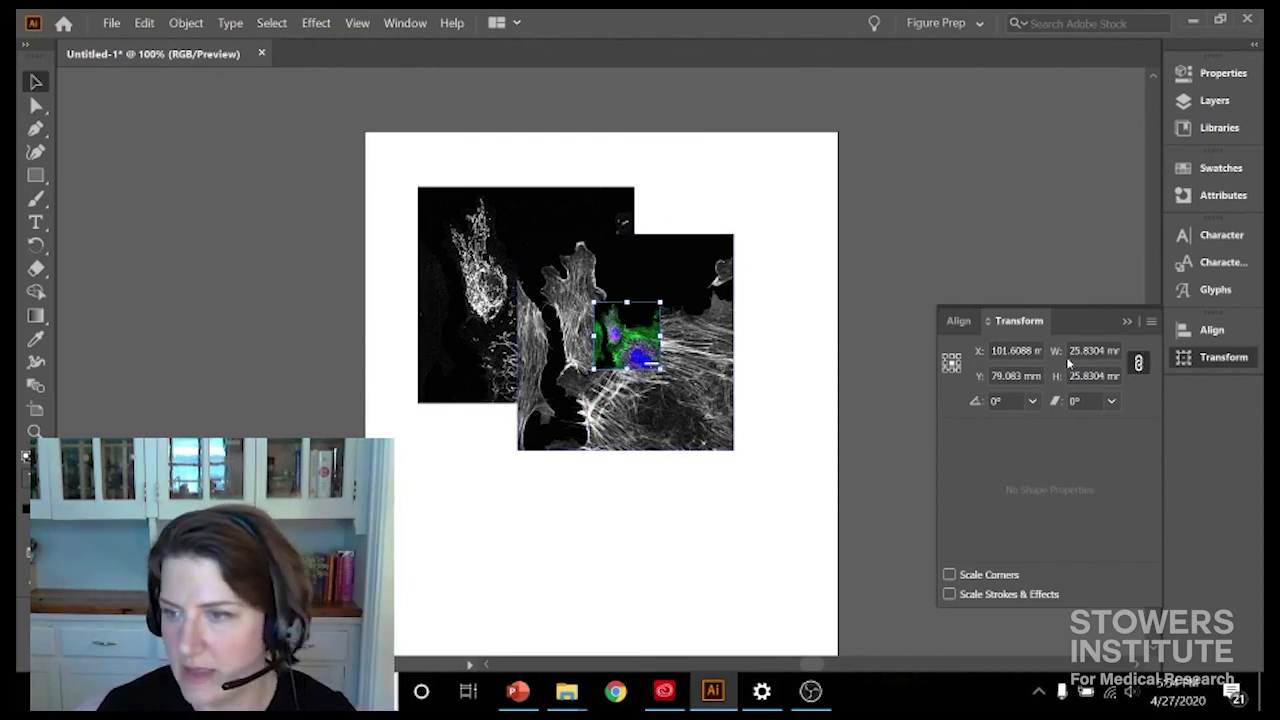
left_click_drag(594, 335, 606, 336)
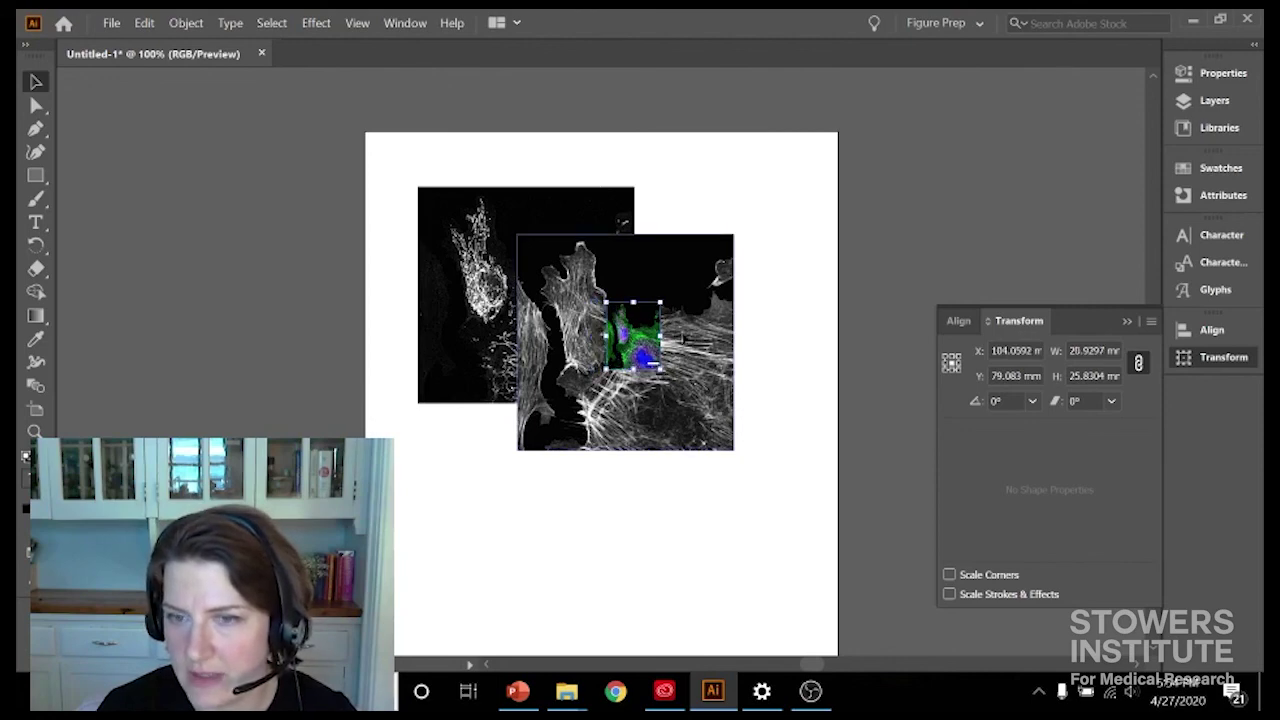
key("ctrl+shift+b")
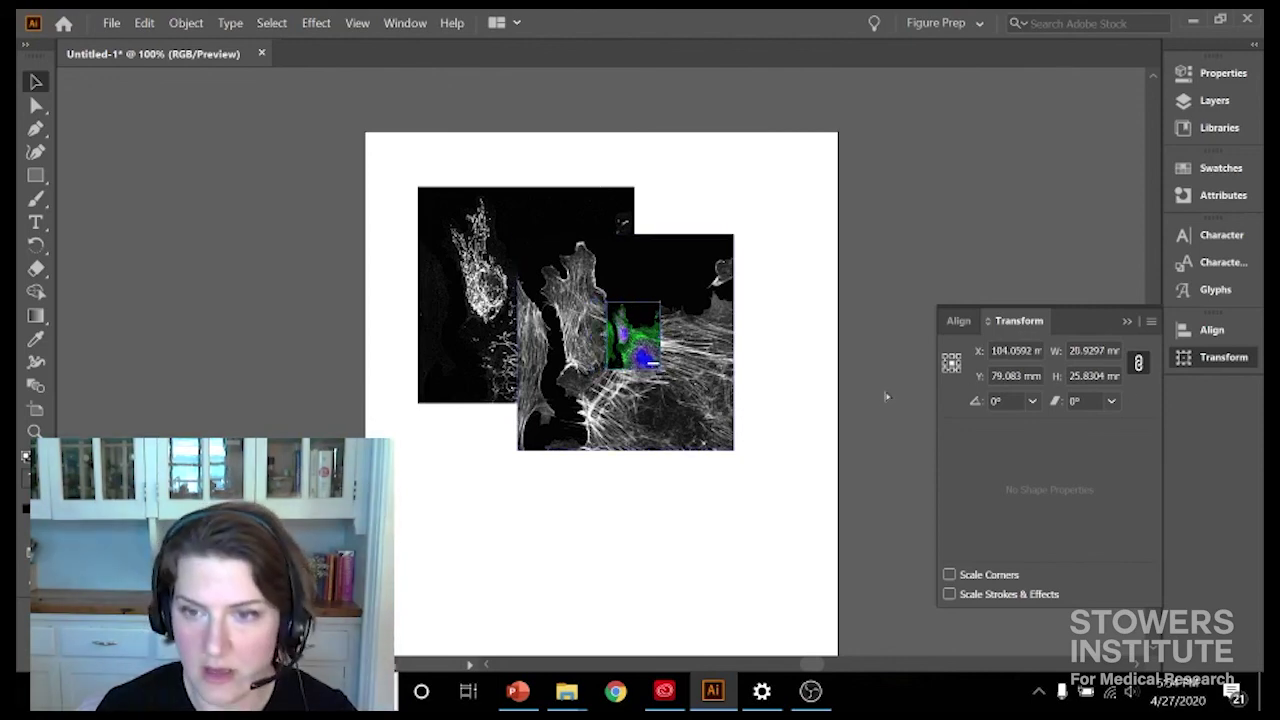
key("ctrl+z")
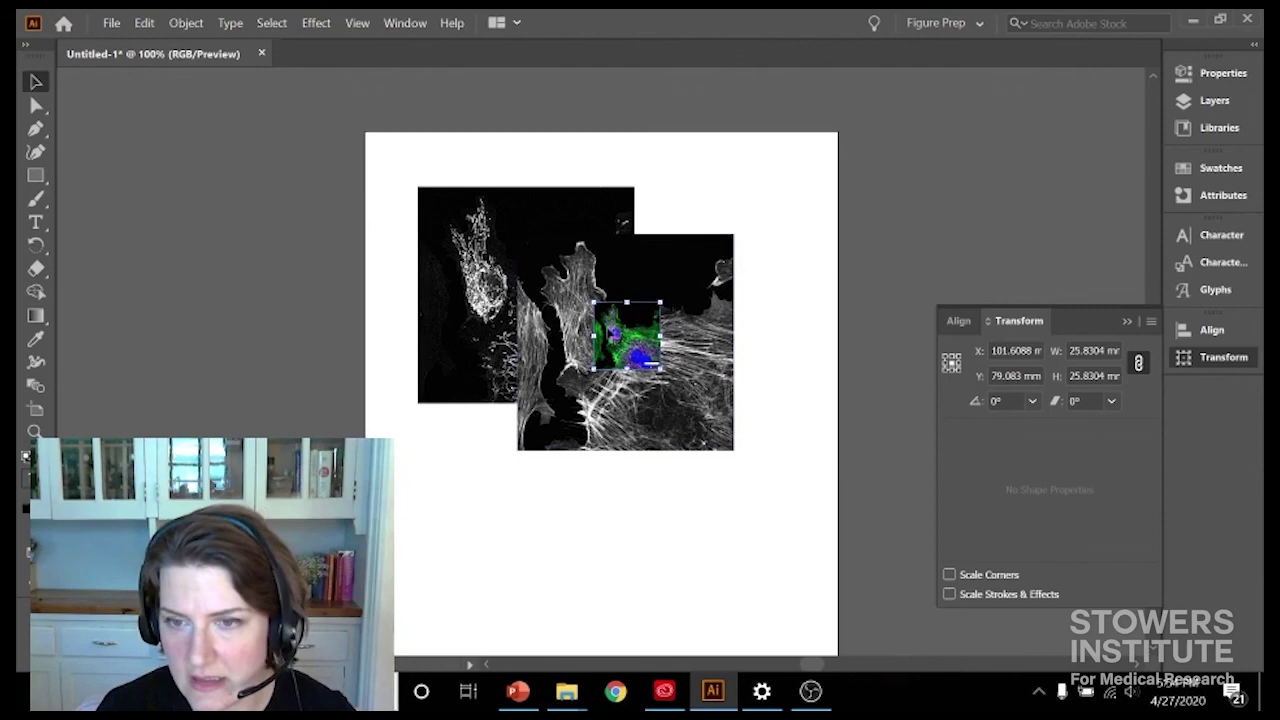
left_click_drag(638, 340, 771, 357)
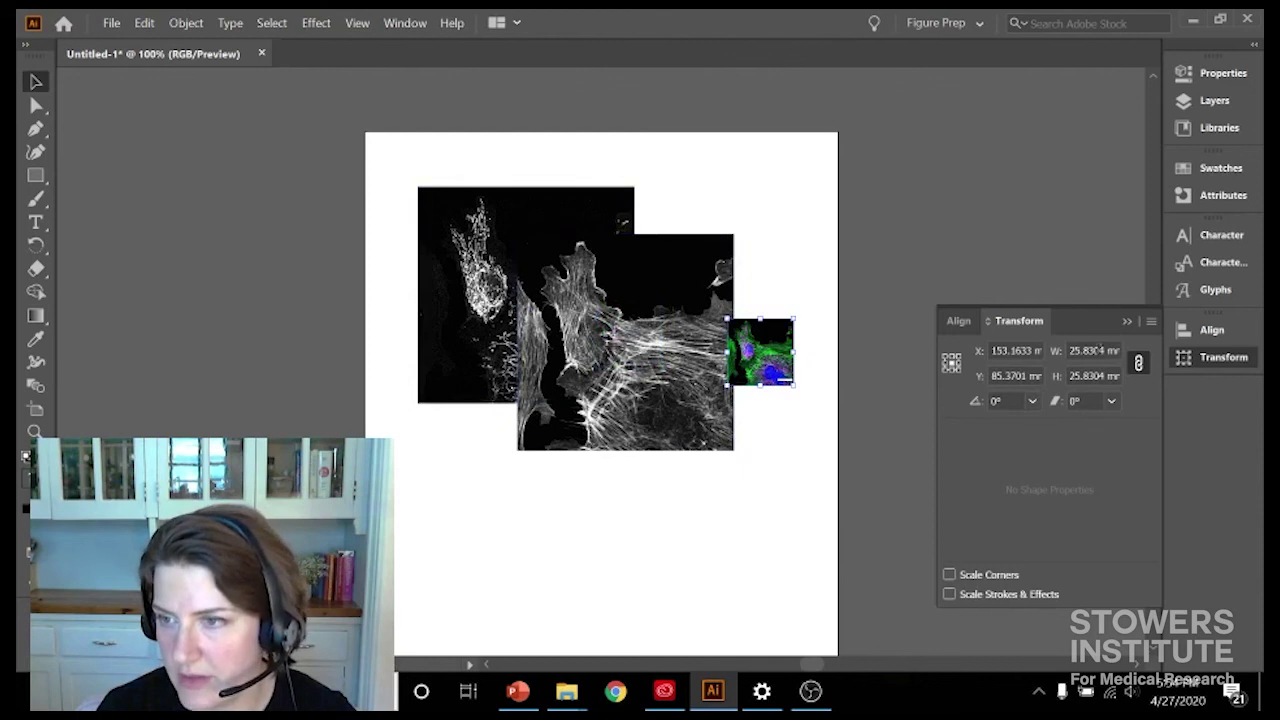
Step: Set the colour image's width to 25 mm with width and height proportions locked
left_click(1077, 350)
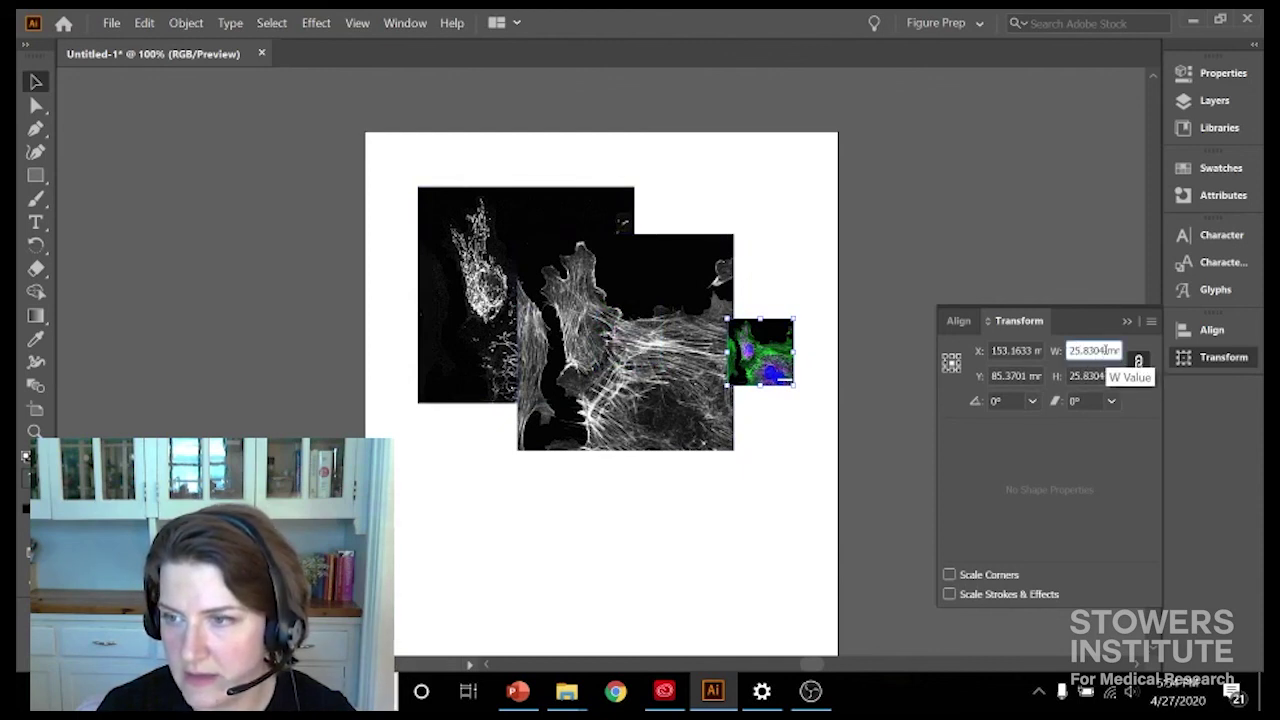
double_click(1100, 351)
type("25")
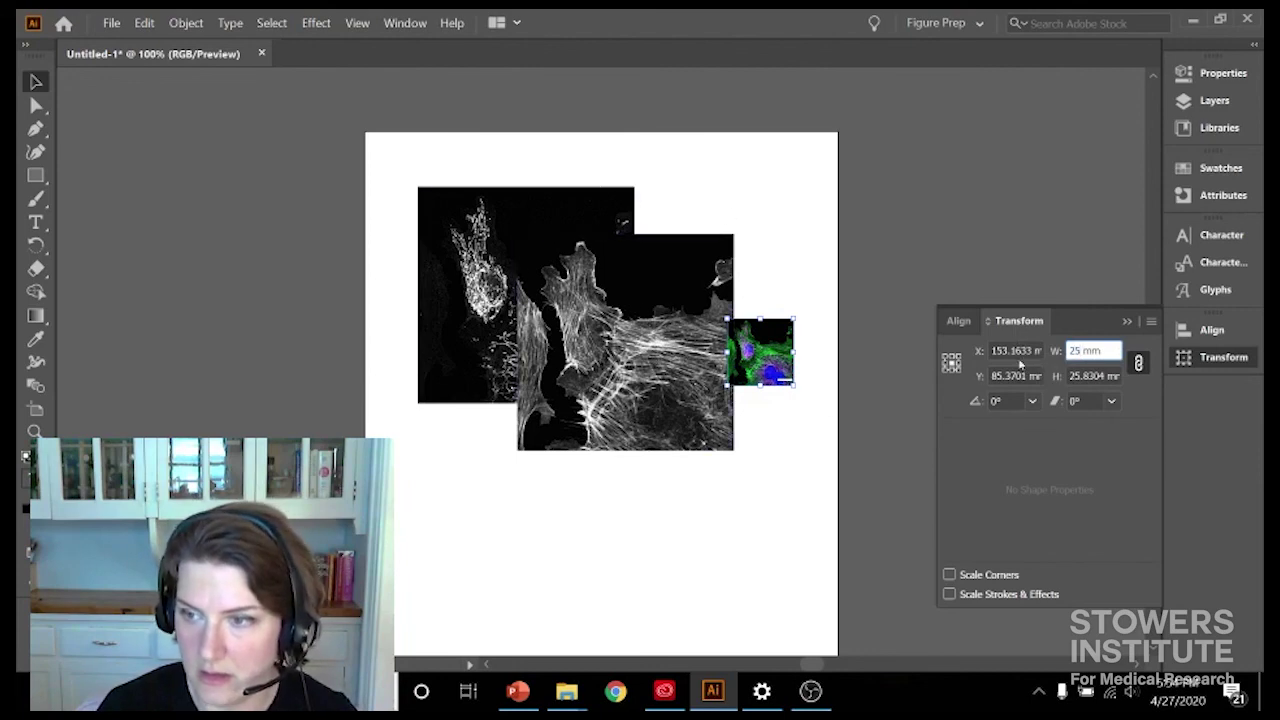
key("Tab")
left_click(1139, 364)
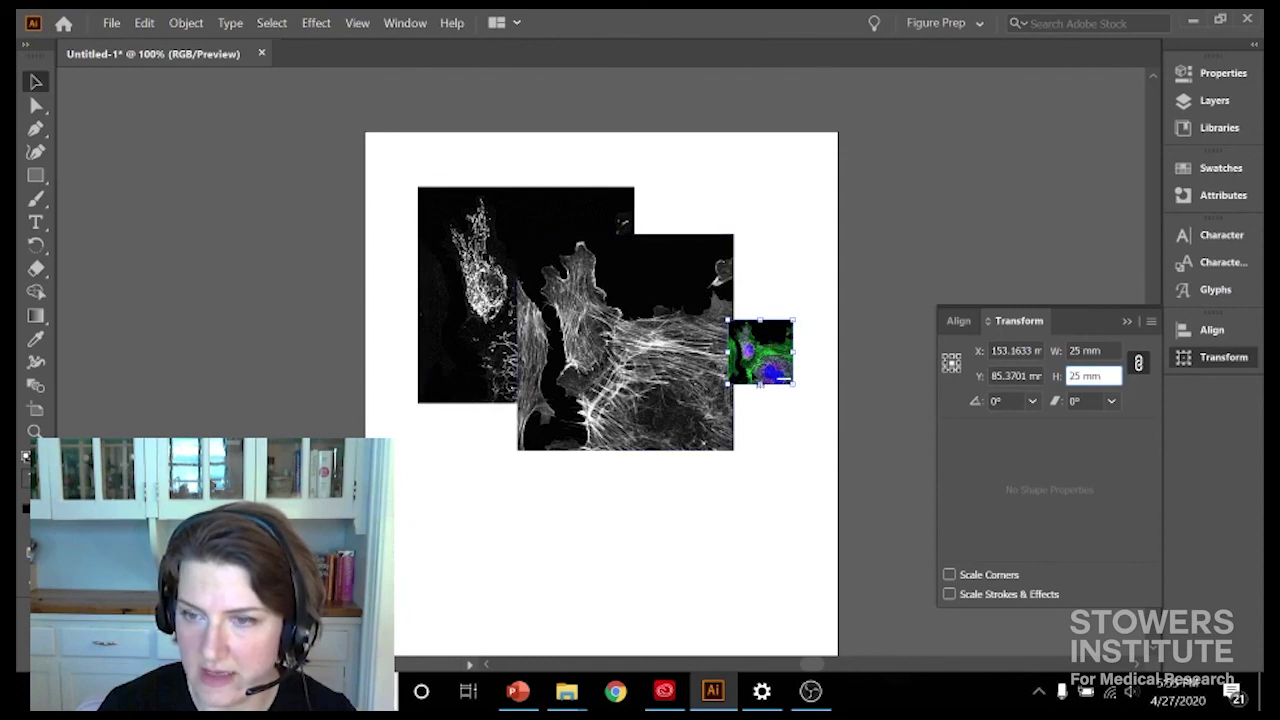
Step: Set the middle greyscale image's width to 25 mm
left_click(625, 345)
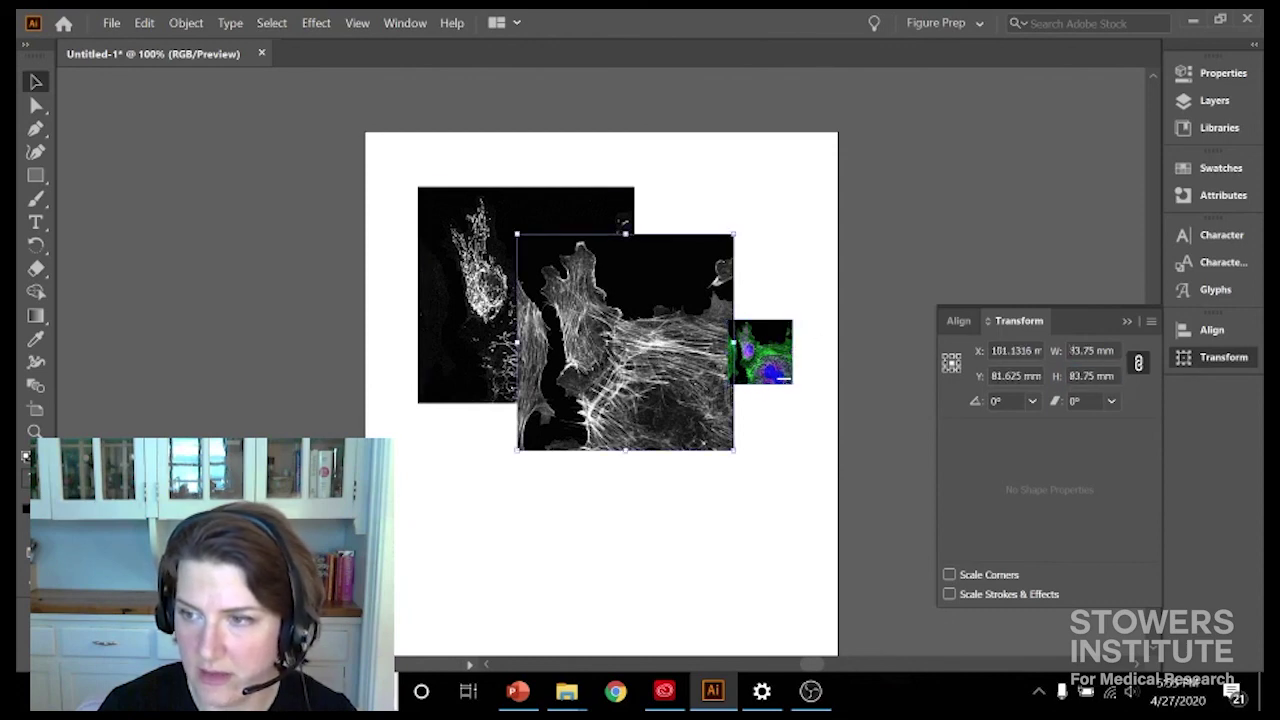
left_click(1078, 351)
double_click(1080, 351)
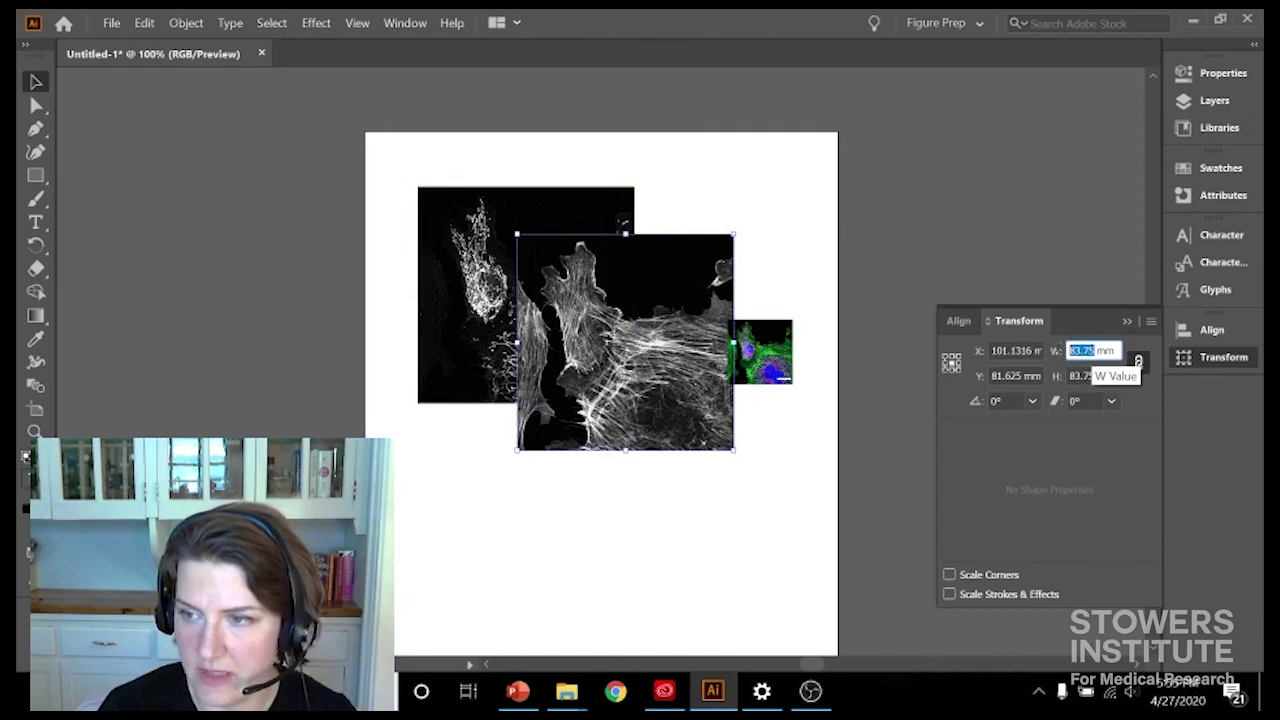
type("25")
key("Return")
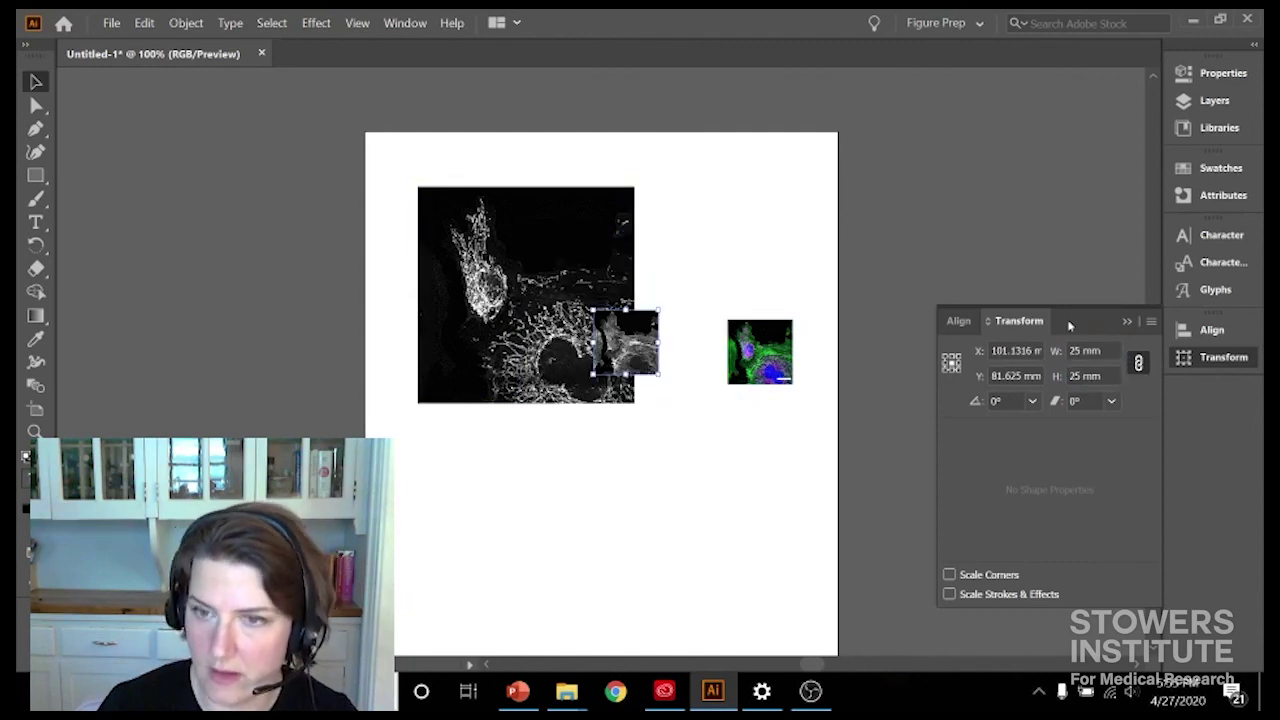
key("ctrl+z")
Step: Resize the large first image from 83.75 mm to 25 mm wide
left_click(1098, 351)
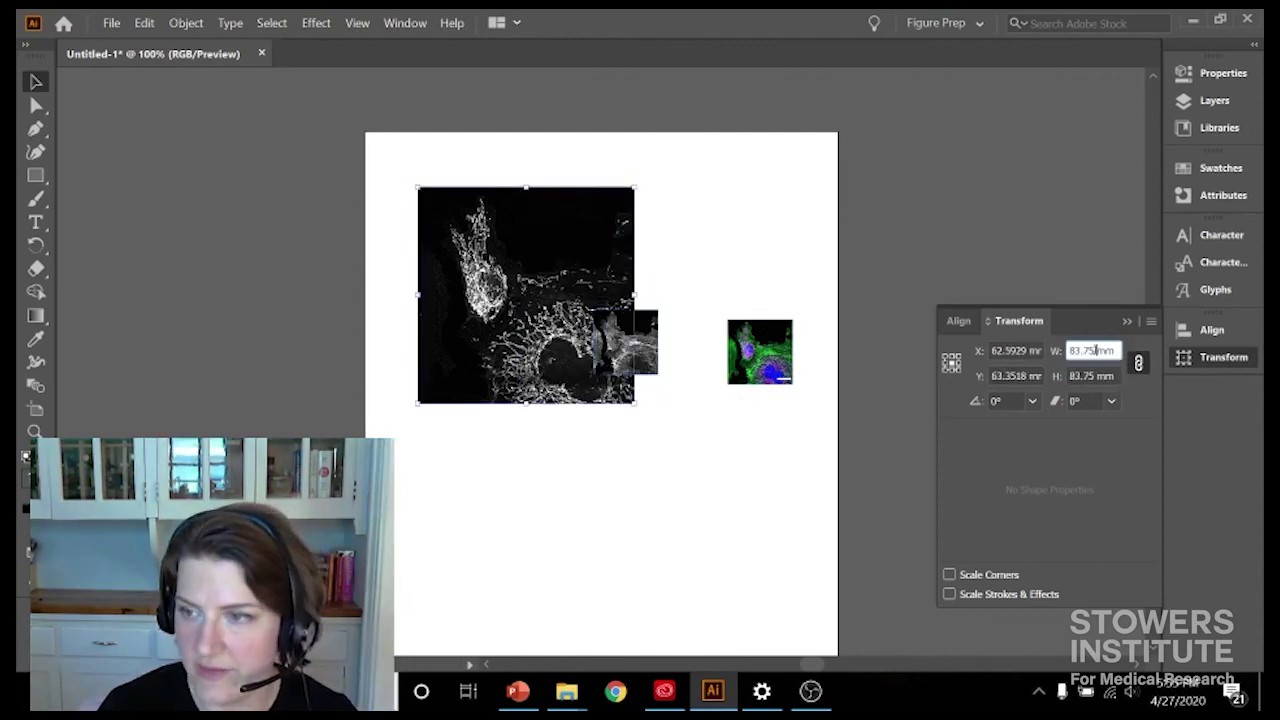
left_click_drag(1098, 351, 1068, 348)
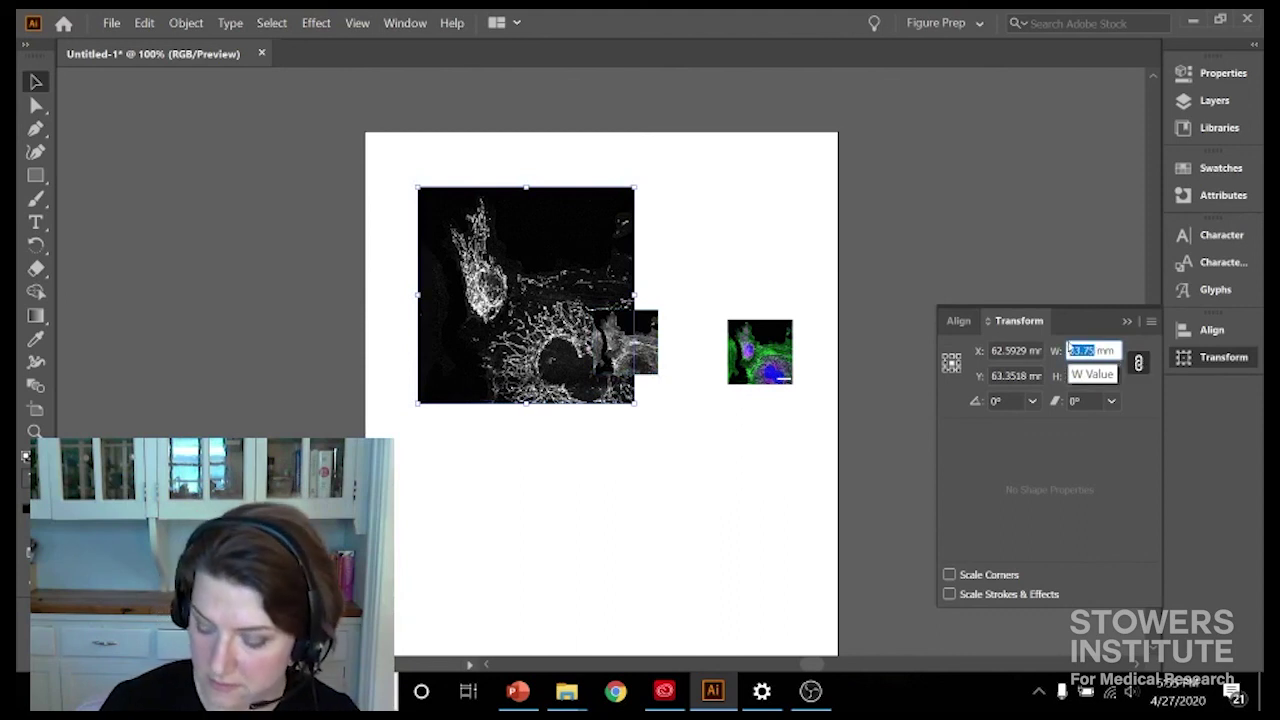
type("25")
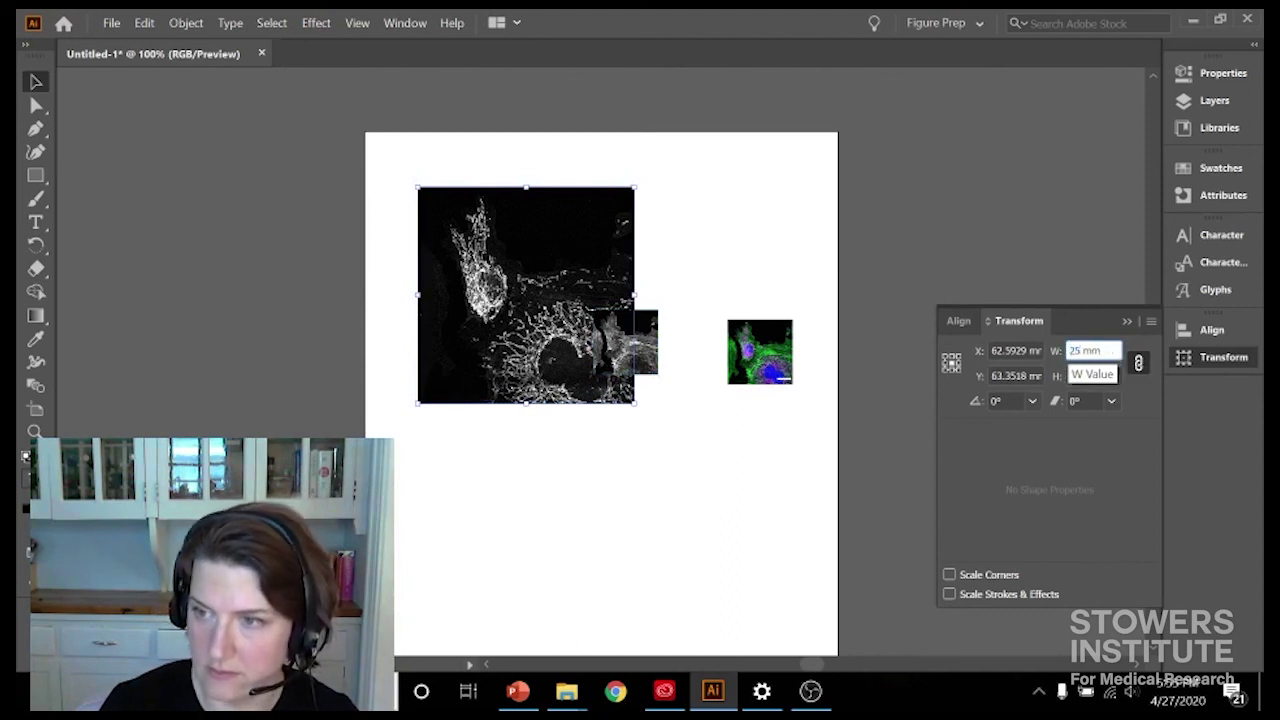
key("Return")
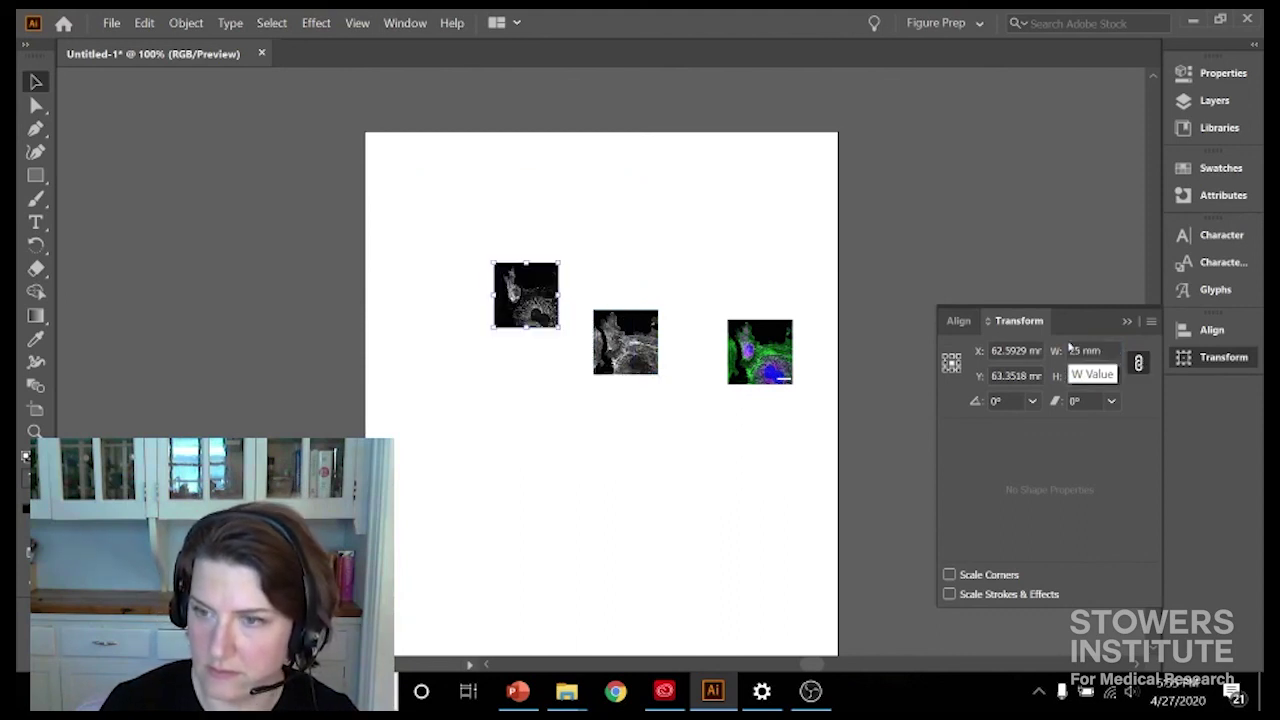
Step: Deselect all objects and switch the right dock to the document Properties panel
left_click(763, 289)
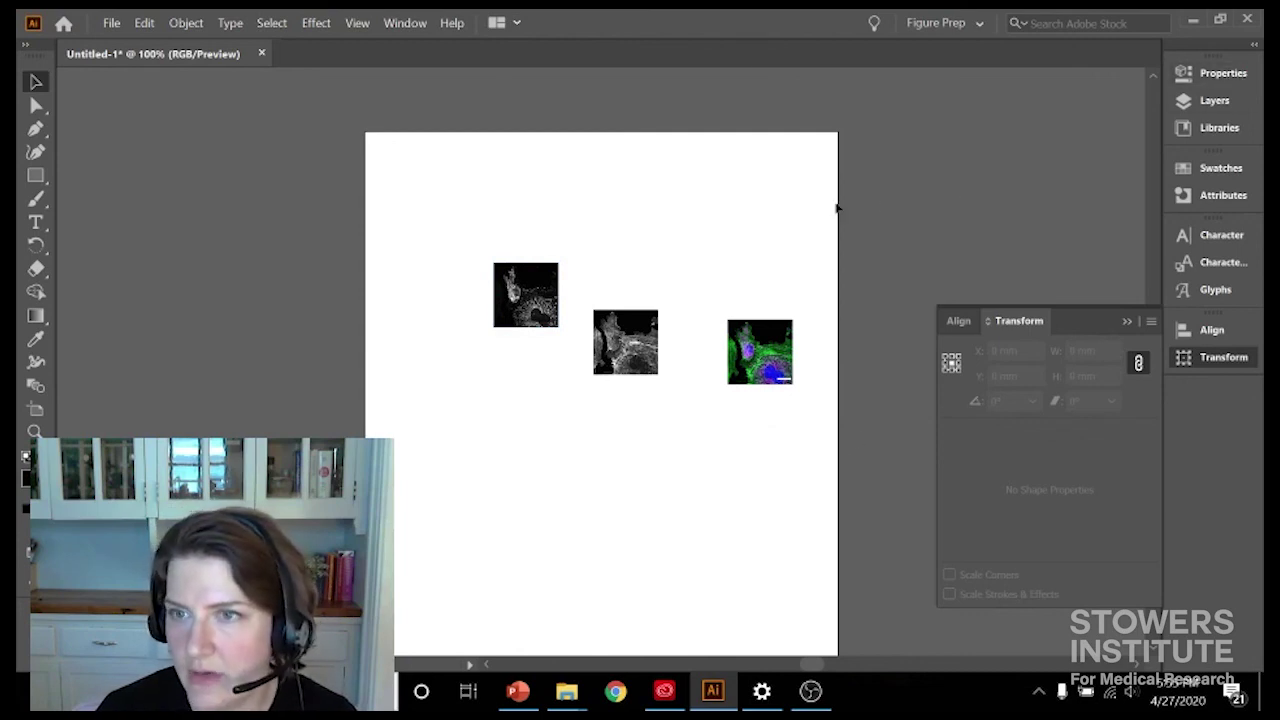
left_click(1211, 68)
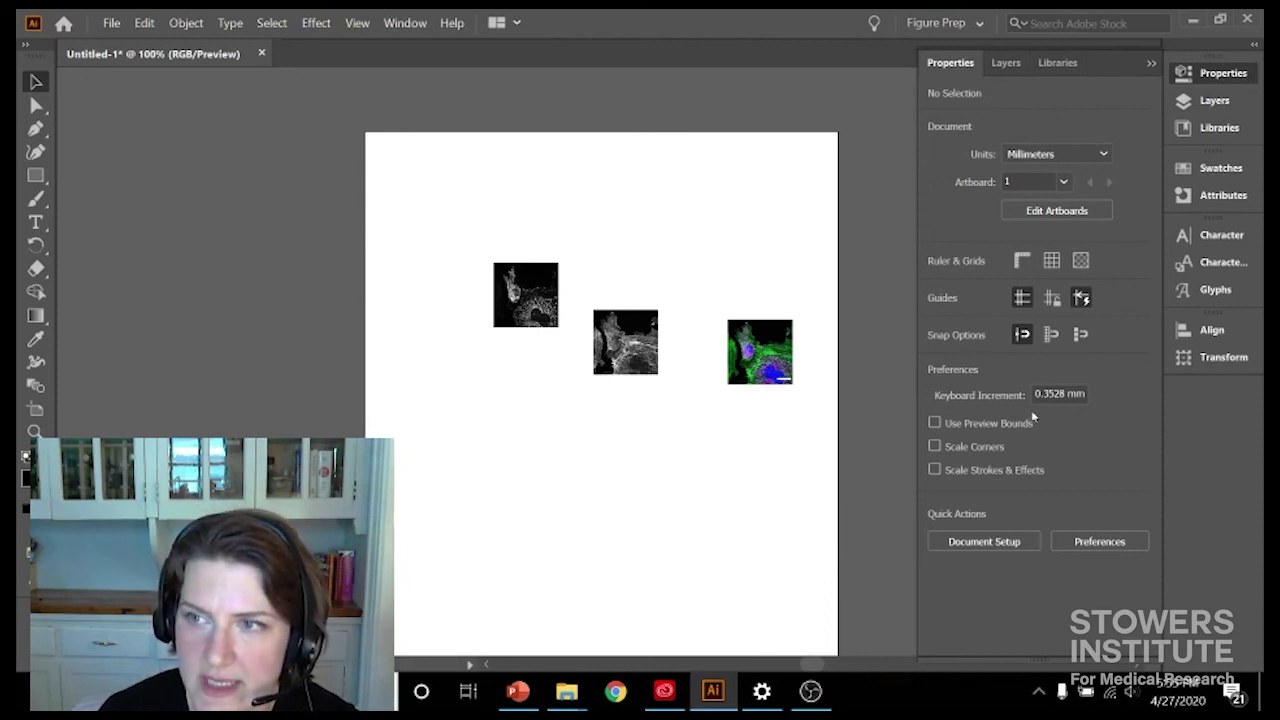
Step: Turn on Show Rulers under Ruler & Grids in the Properties panel
left_click(1020, 262)
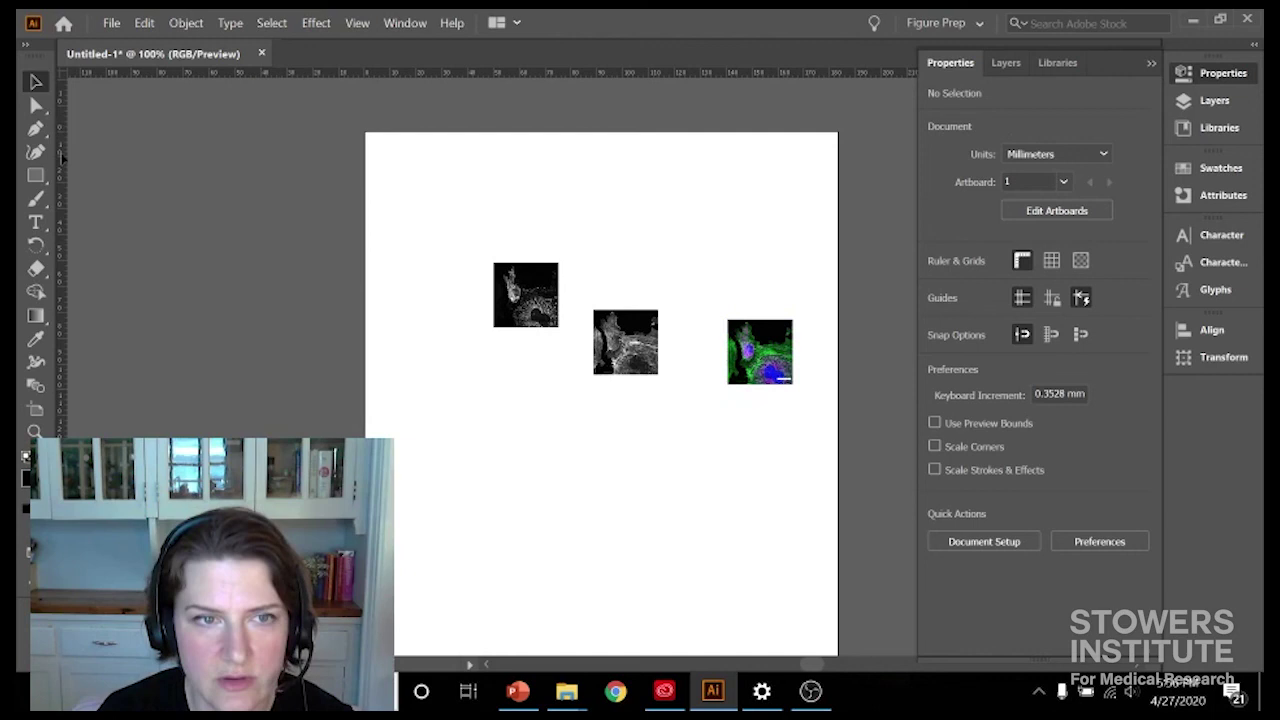
Step: Add a vertical guide at the artboard's left edge and snap the first panel to the top-left corner
left_click_drag(60, 200, 378, 209)
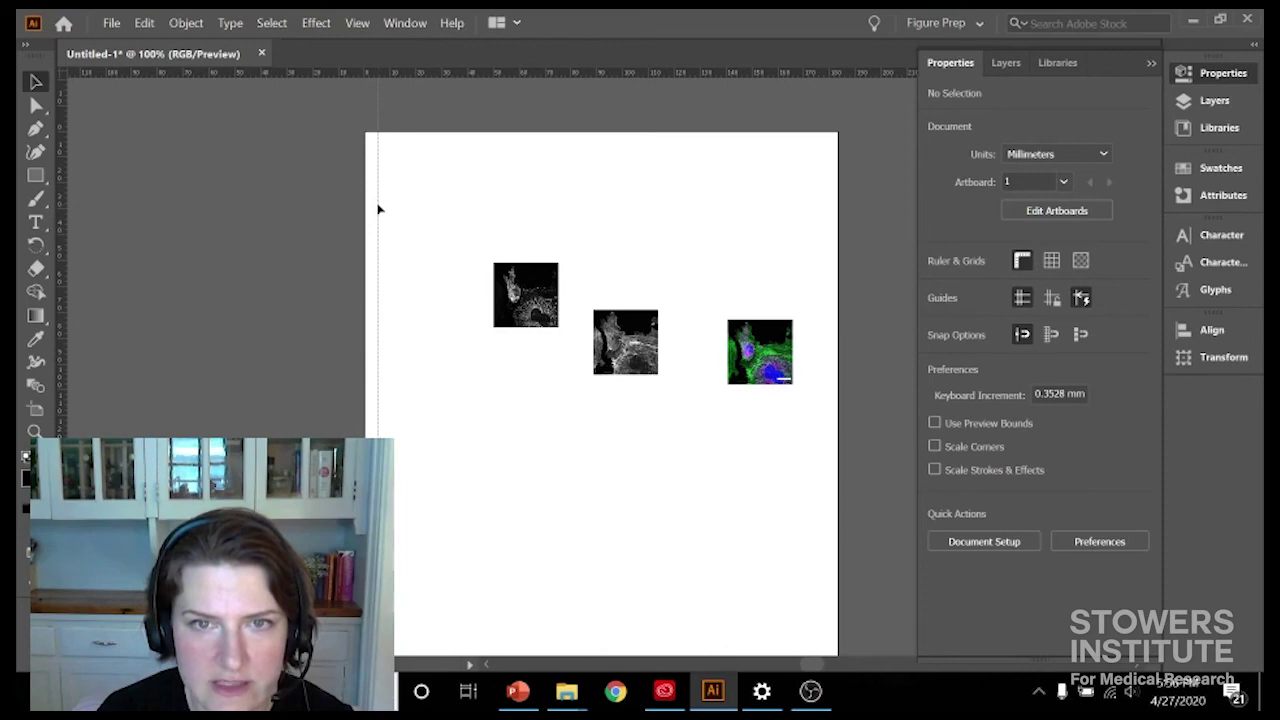
left_click(377, 140)
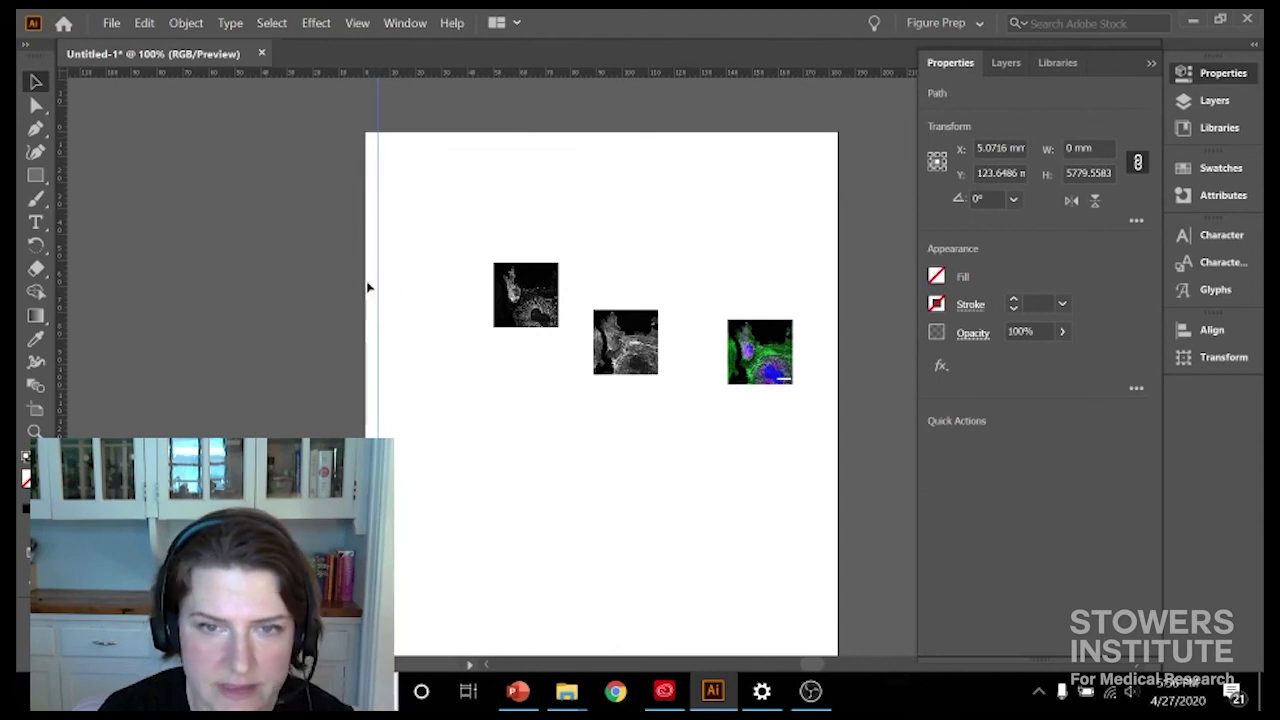
left_click_drag(545, 309, 418, 180)
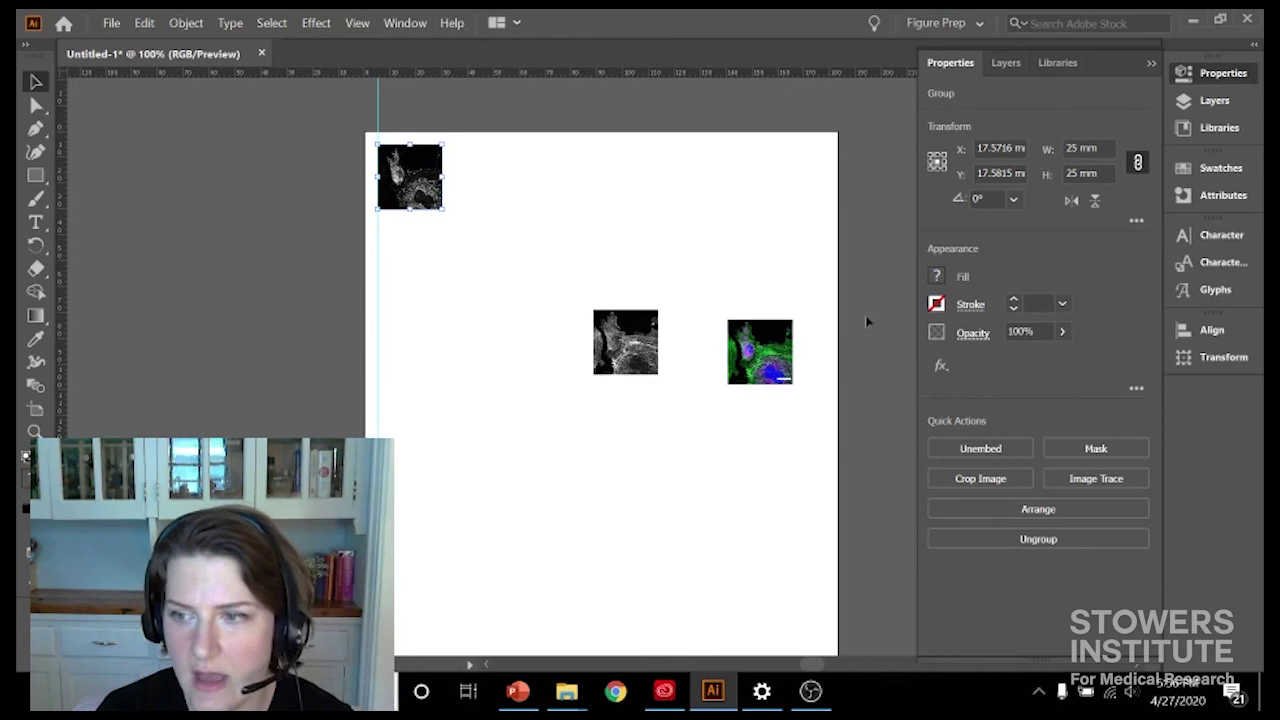
Step: Drag the second greyscale and green panels up beside the first along the artboard top
left_click(360, 106)
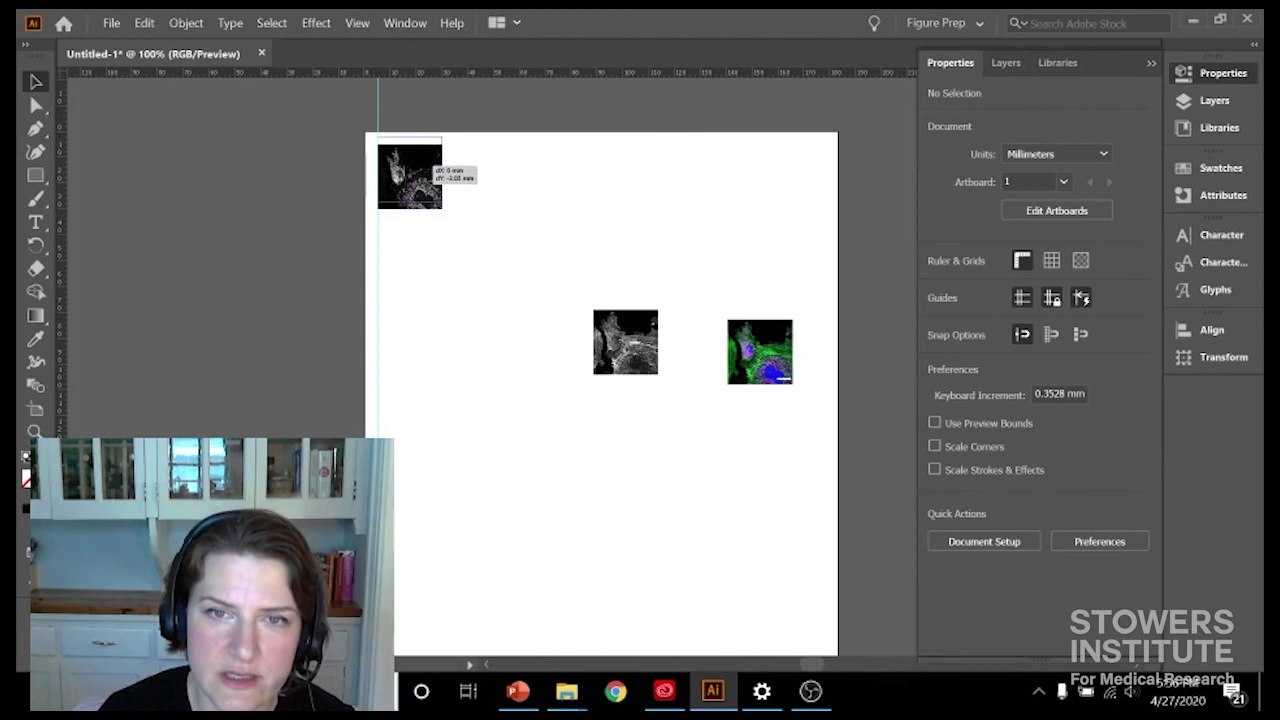
left_click_drag(425, 190, 500, 249)
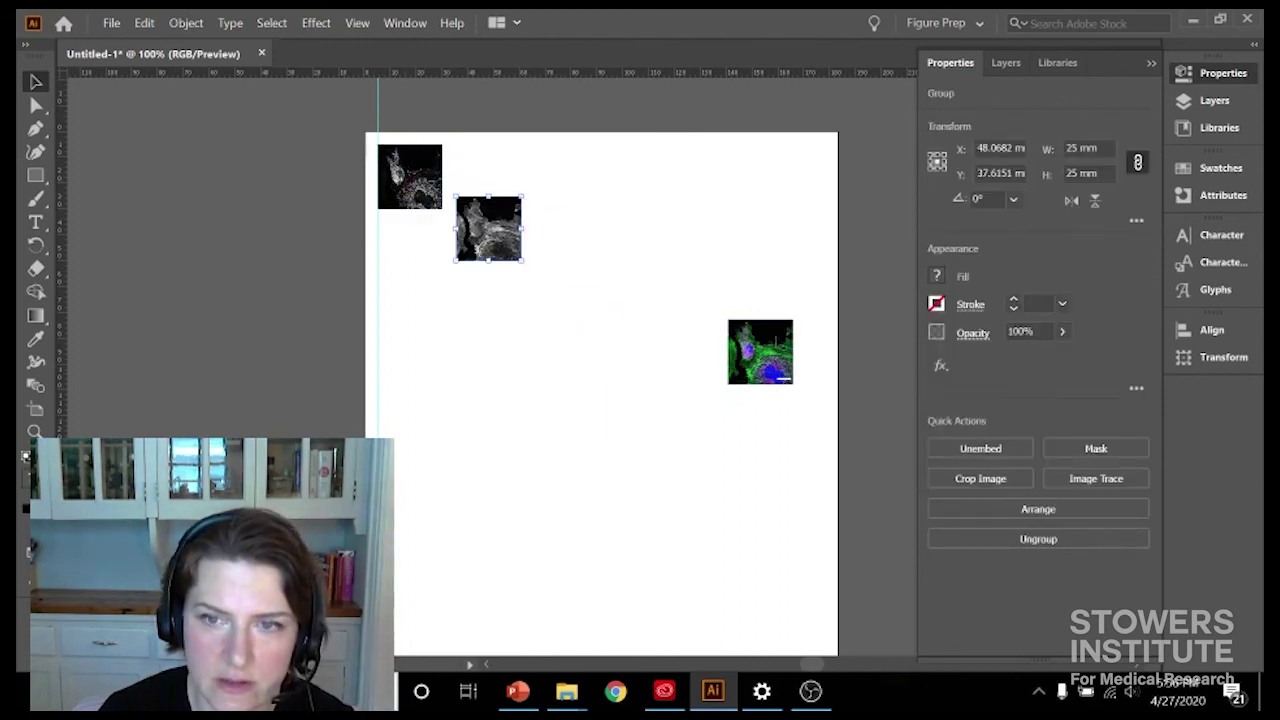
left_click_drag(745, 345, 600, 280)
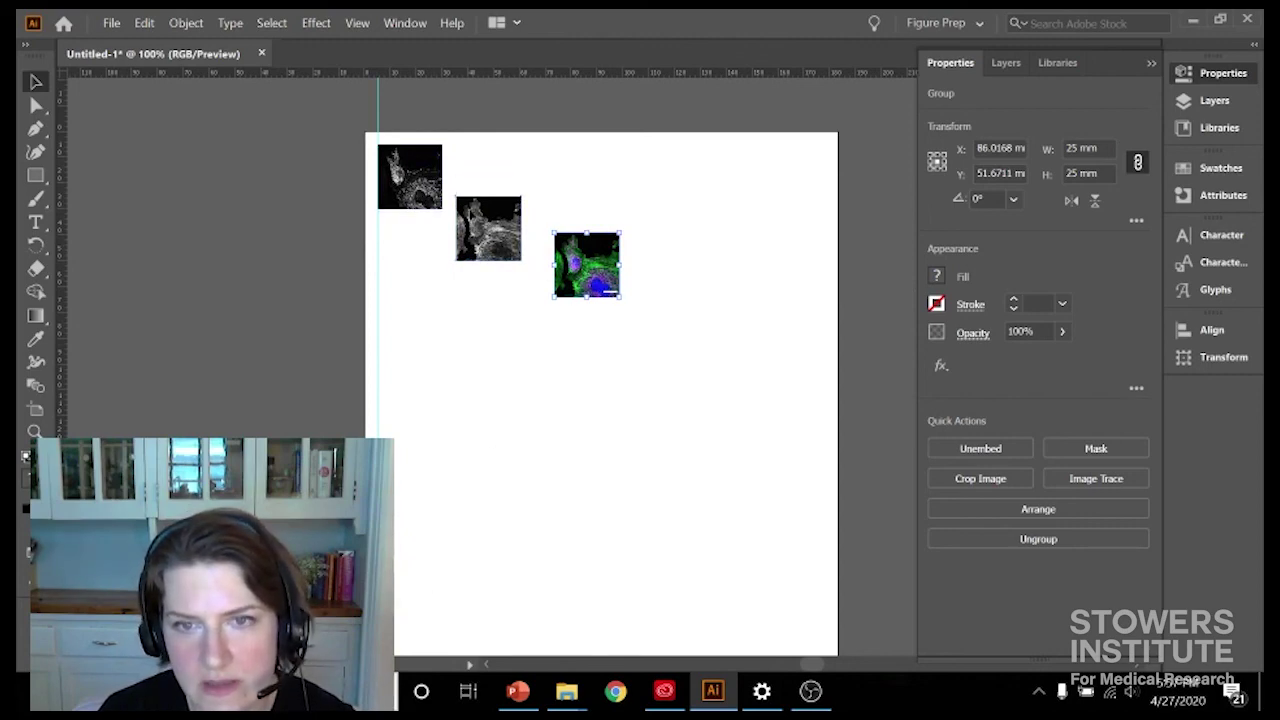
left_click_drag(472, 220, 472, 186)
left_click_drag(586, 266, 579, 214)
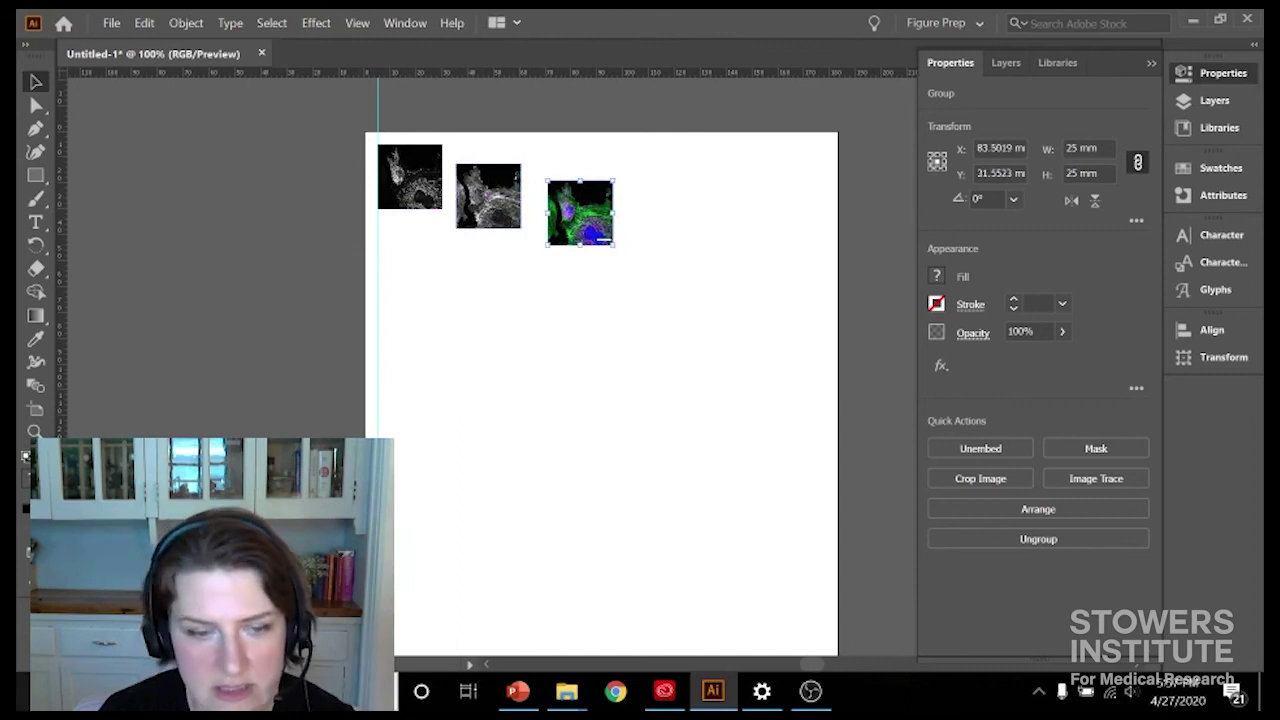
Step: Zoom to 150% and level the second and green panels with the first panel
left_click(115, 666)
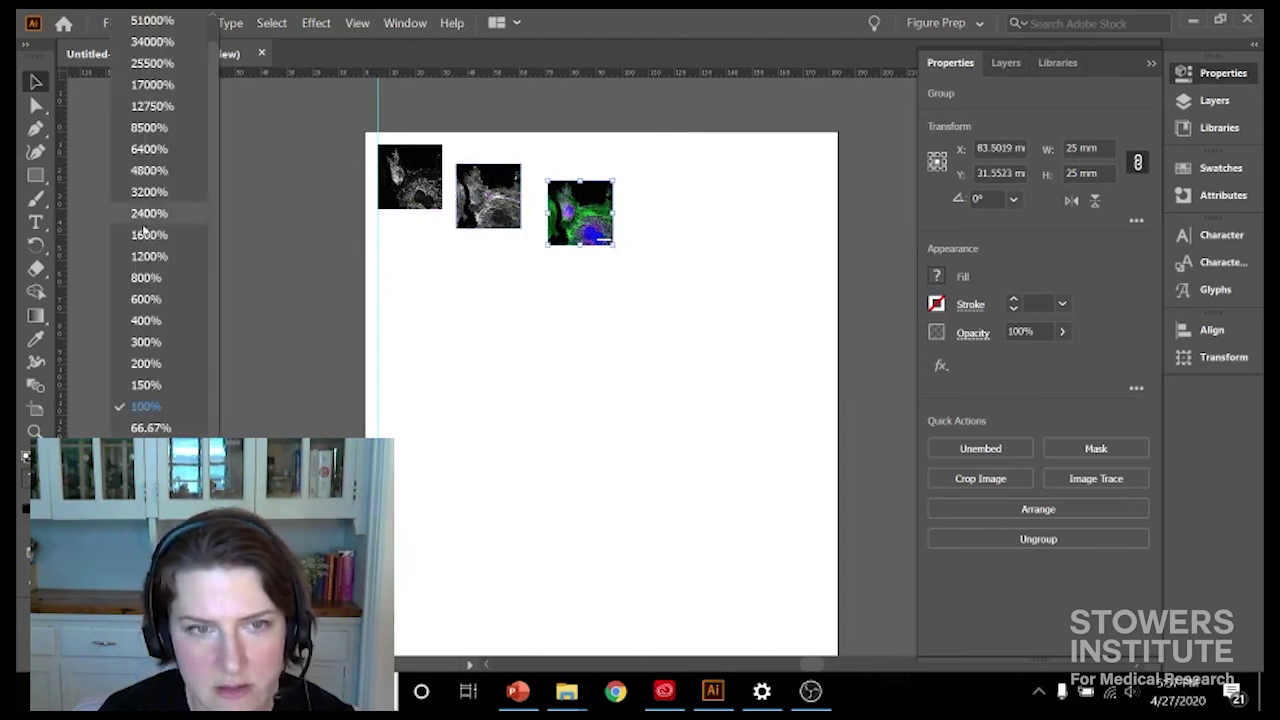
left_click(169, 388)
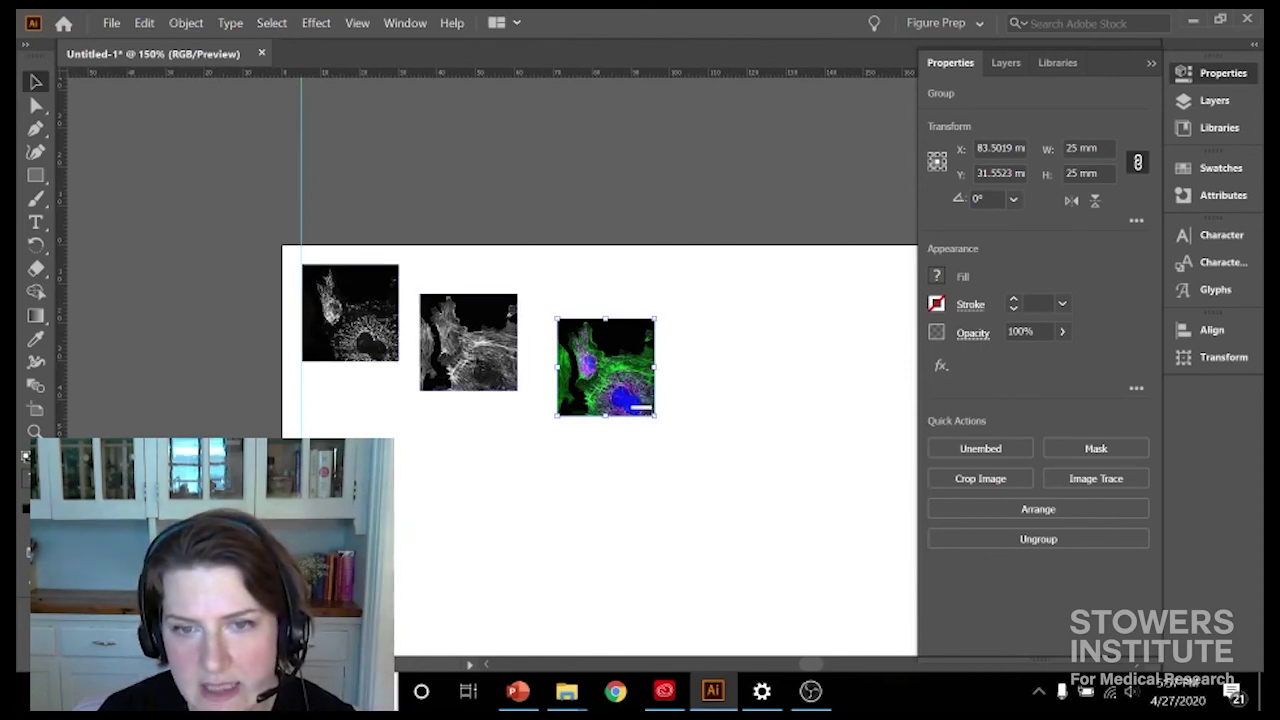
left_click_drag(478, 357, 476, 316)
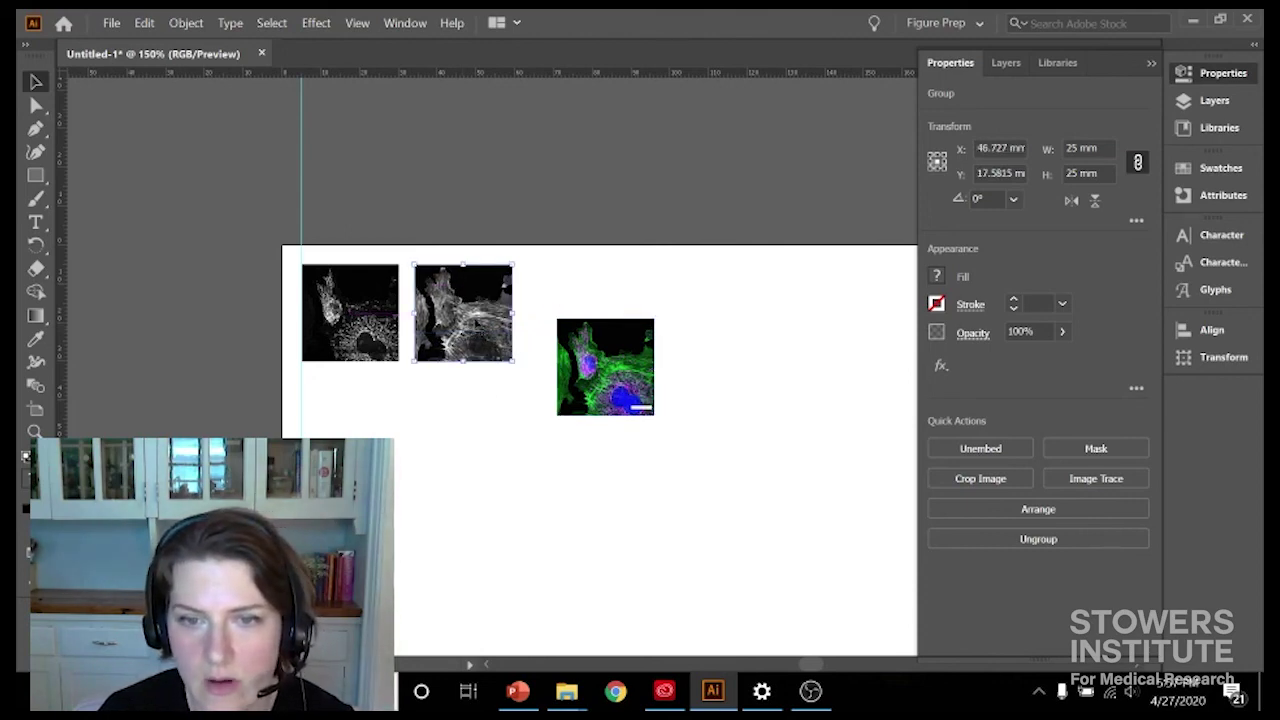
left_click_drag(603, 349, 573, 291)
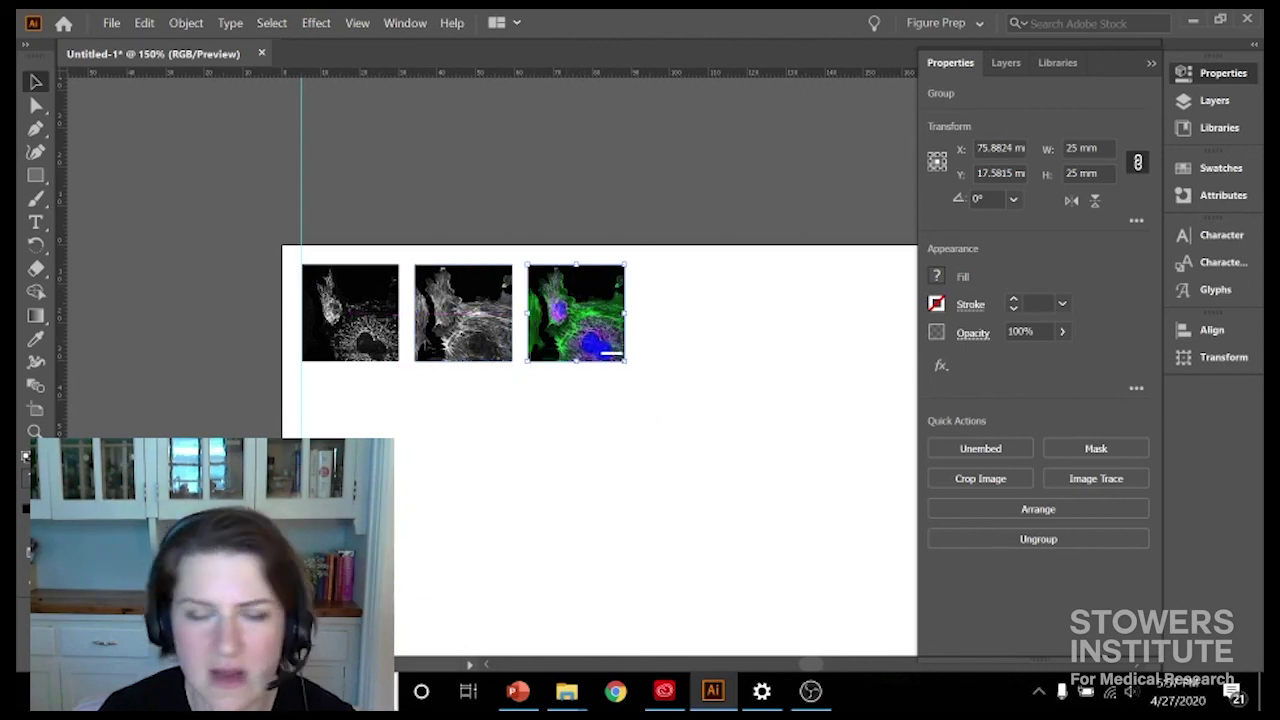
left_click(510, 550)
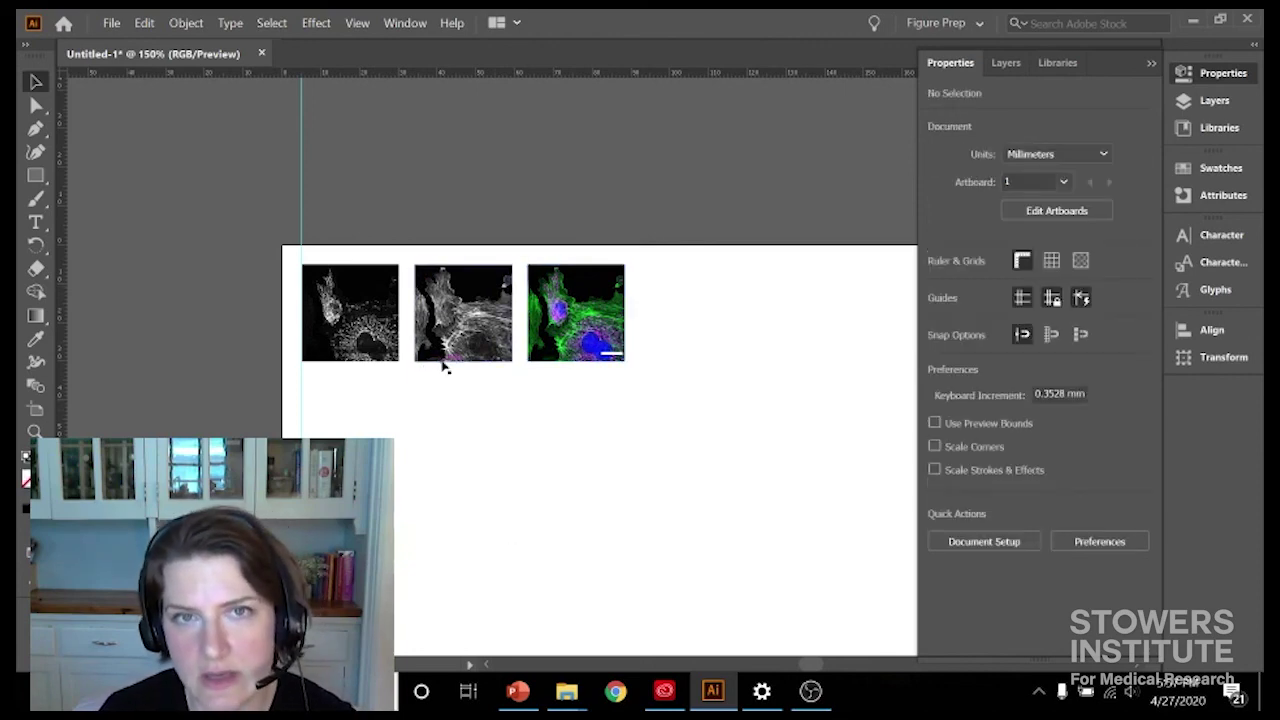
Step: Close Properties, open the Align panel, and drag the middle and green panels out of line
left_click(1151, 64)
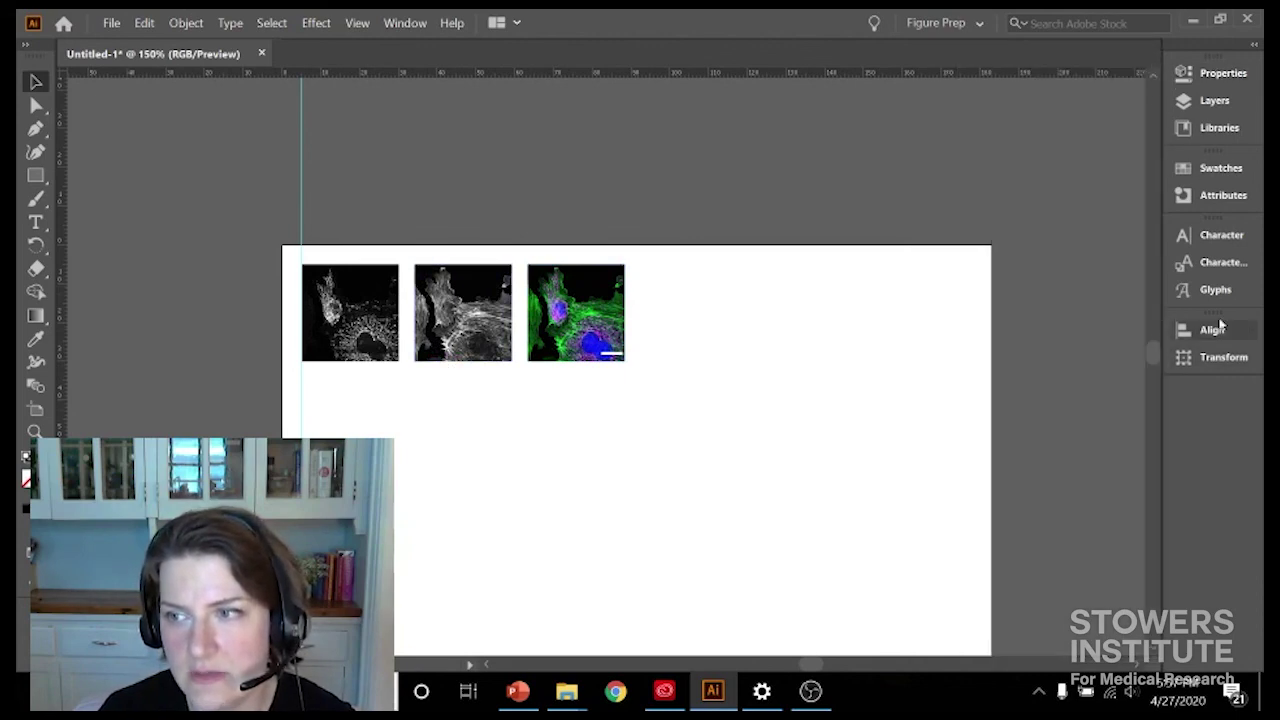
left_click(1214, 330)
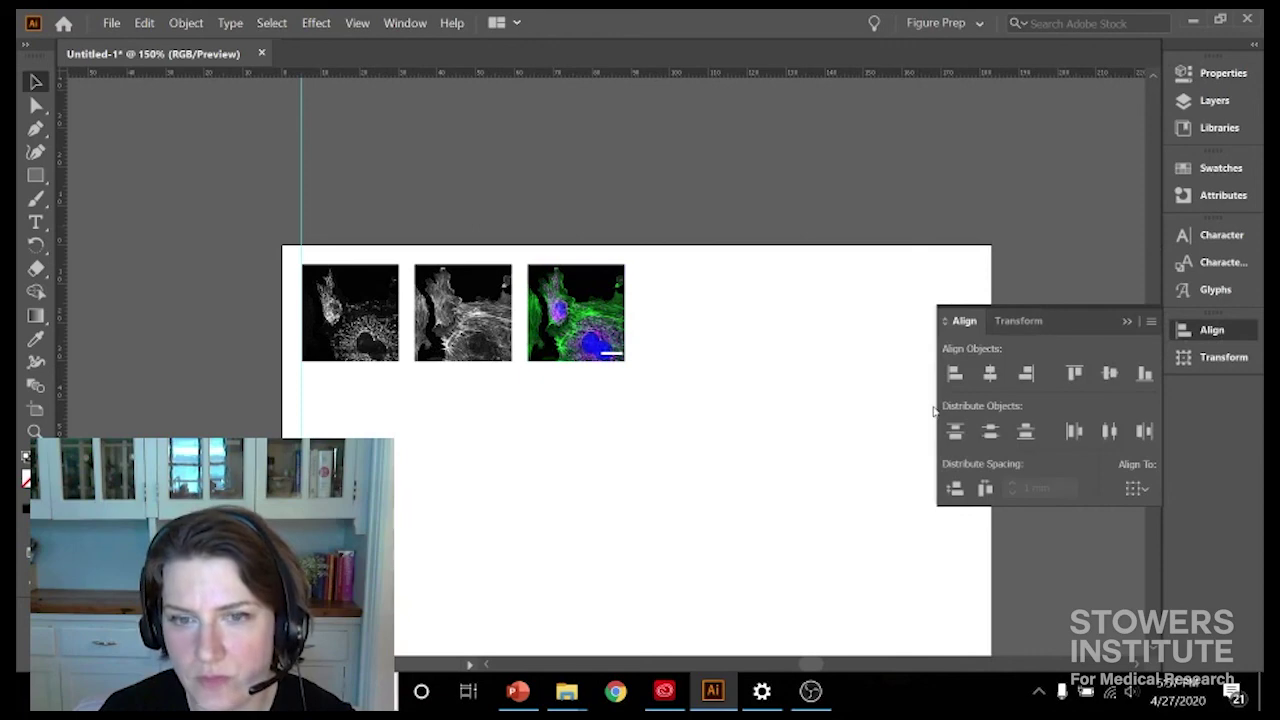
left_click_drag(460, 322, 450, 424)
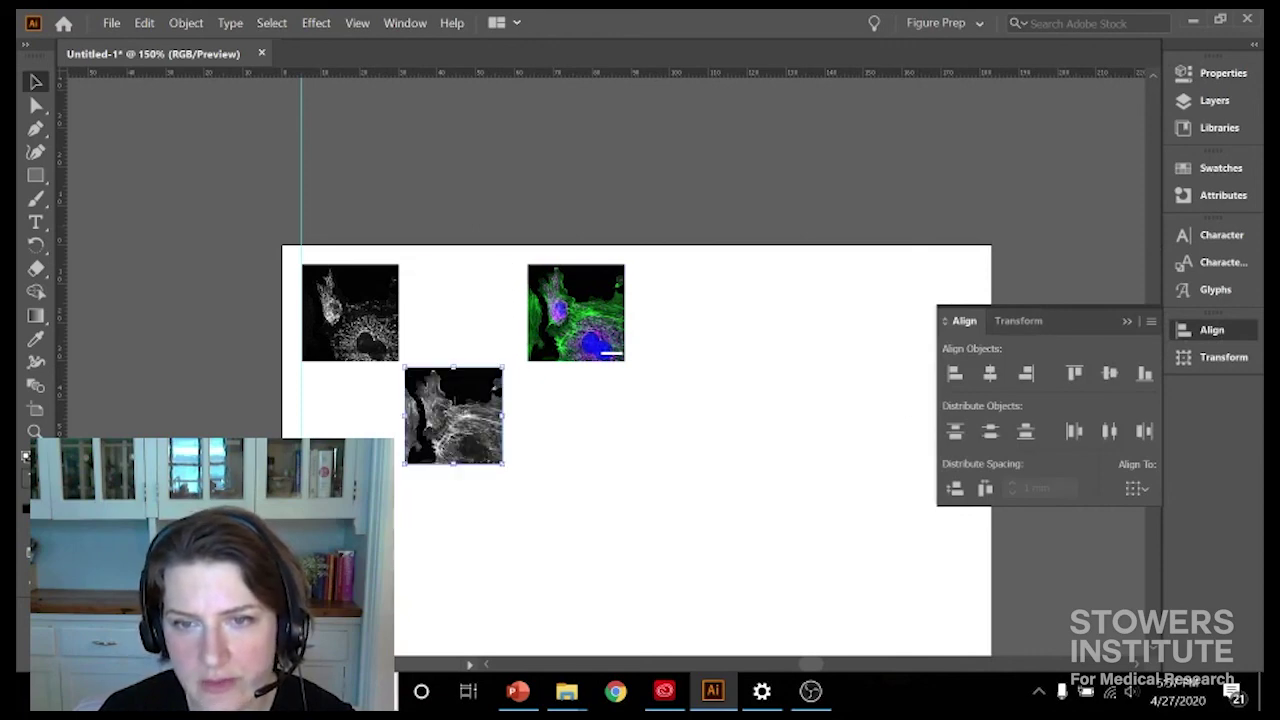
left_click_drag(588, 280, 640, 378)
left_click_drag(455, 424, 509, 402)
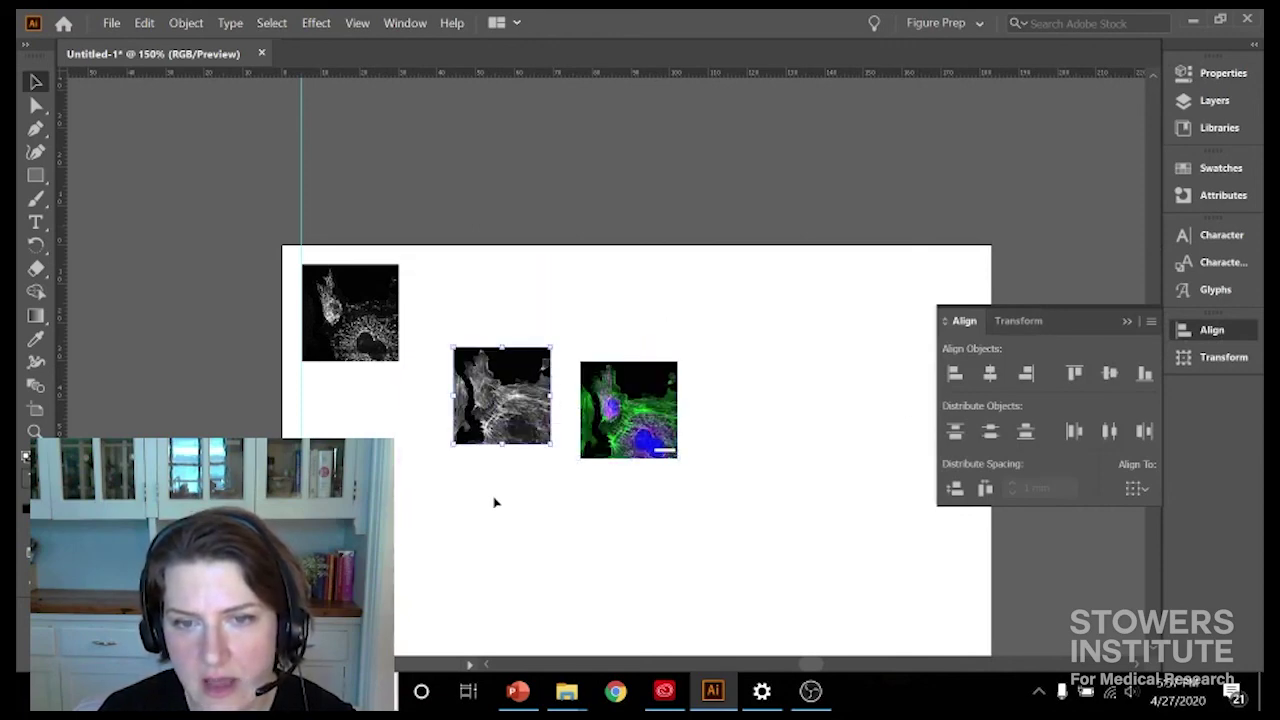
mouse_move(352, 341)
left_mouse_down()
mouse_move(352, 400)
mouse_move(360, 341)
left_mouse_up()
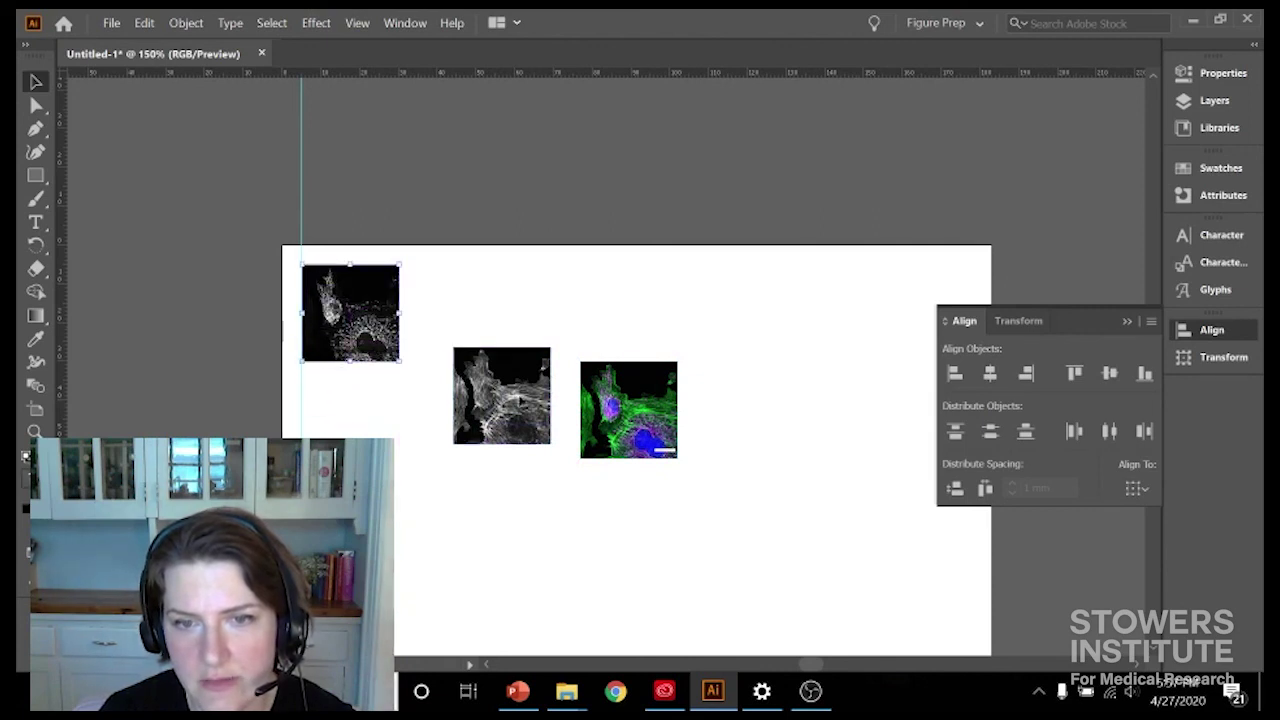
left_click_drag(518, 380, 496, 262)
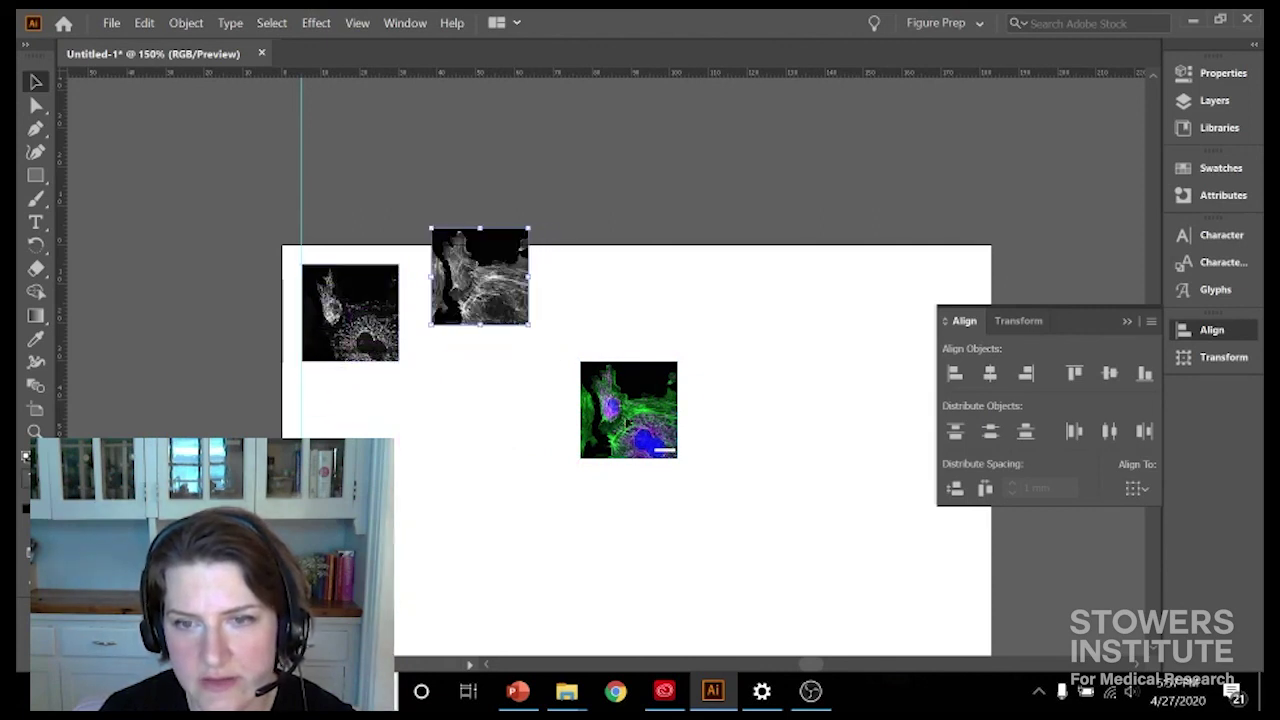
mouse_move(628, 423)
left_mouse_down()
mouse_move(597, 331)
mouse_move(609, 420)
left_mouse_up()
Step: Marquee-select all three panels, make the top-left one the key object, and set Align To Key Object
left_click(781, 357)
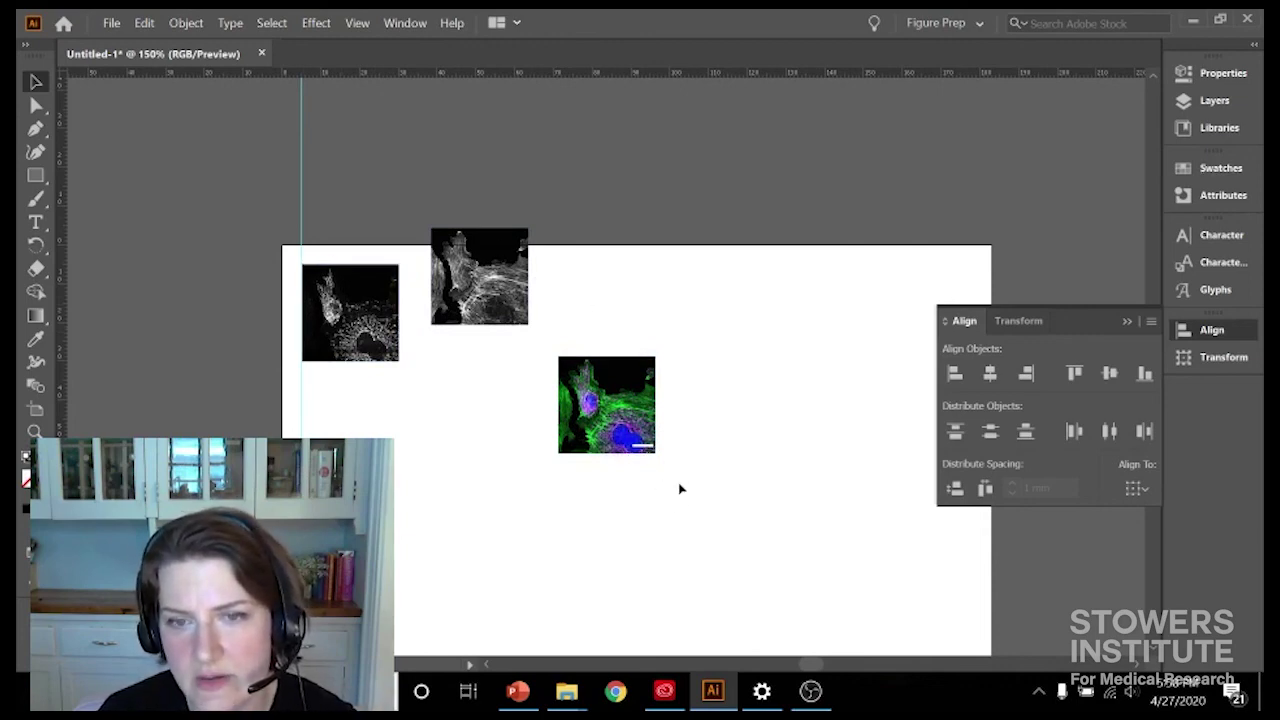
left_click_drag(680, 485, 320, 185)
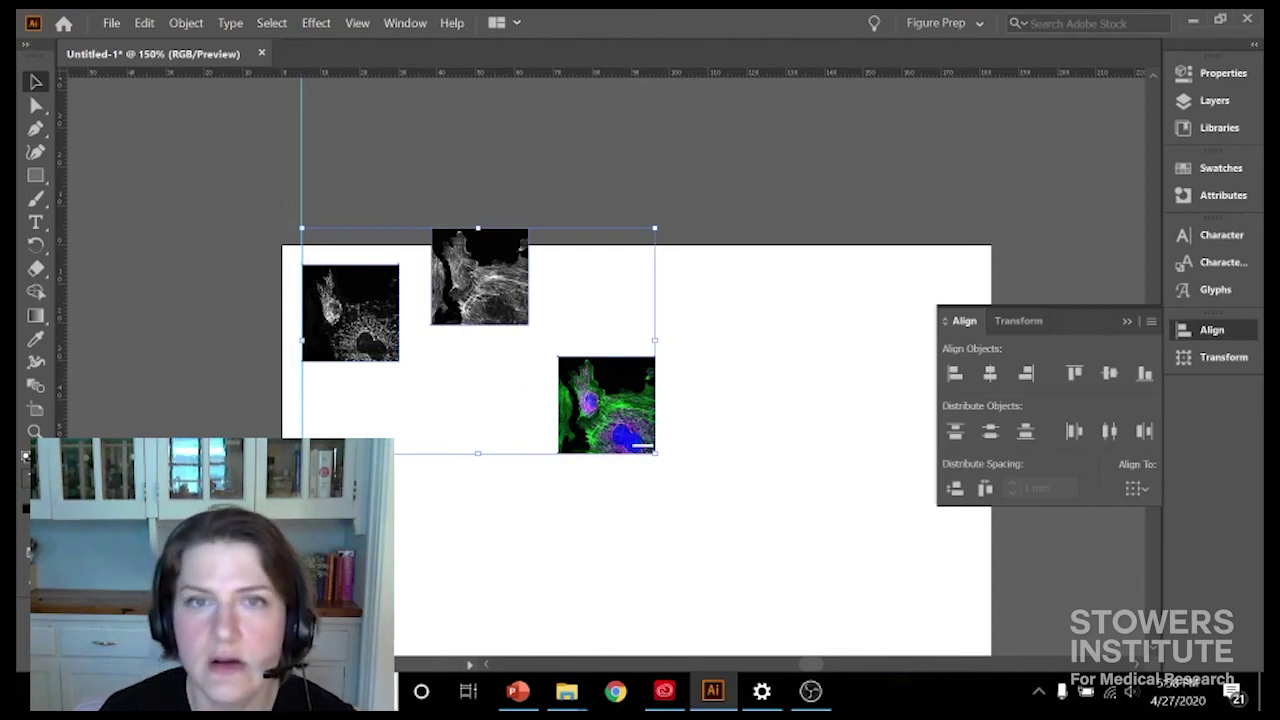
left_click(366, 296)
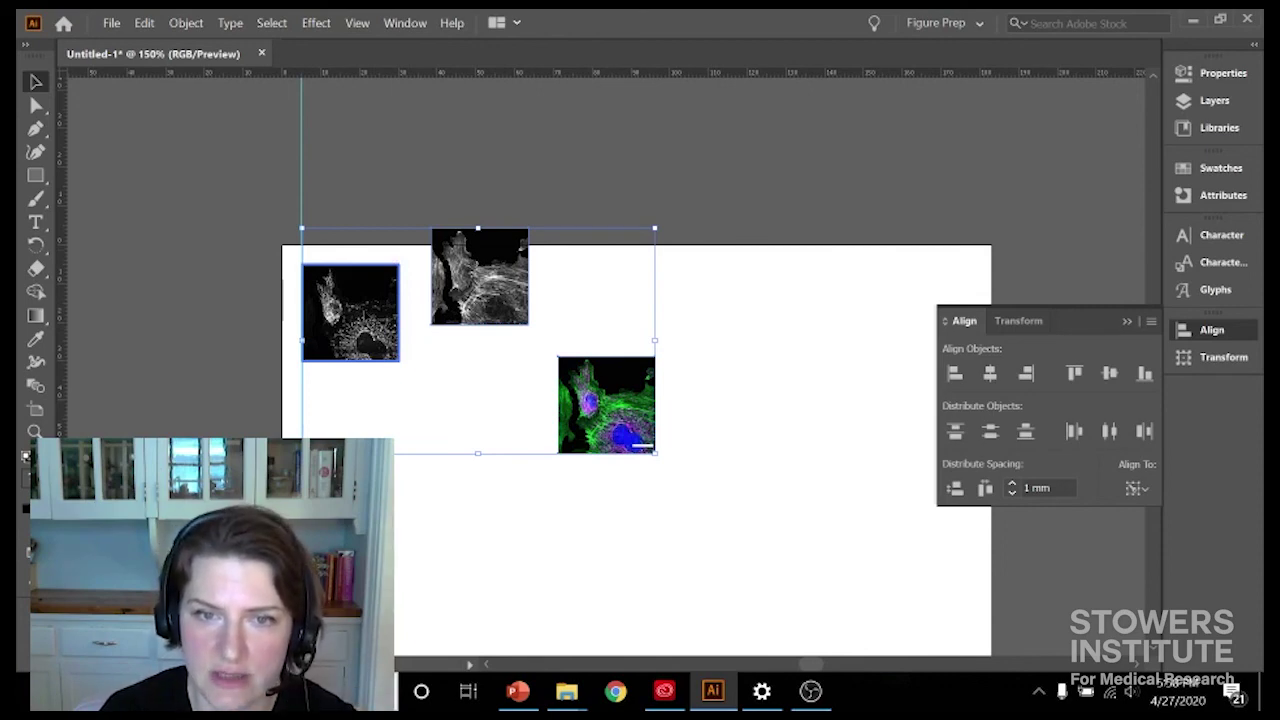
left_click(1139, 489)
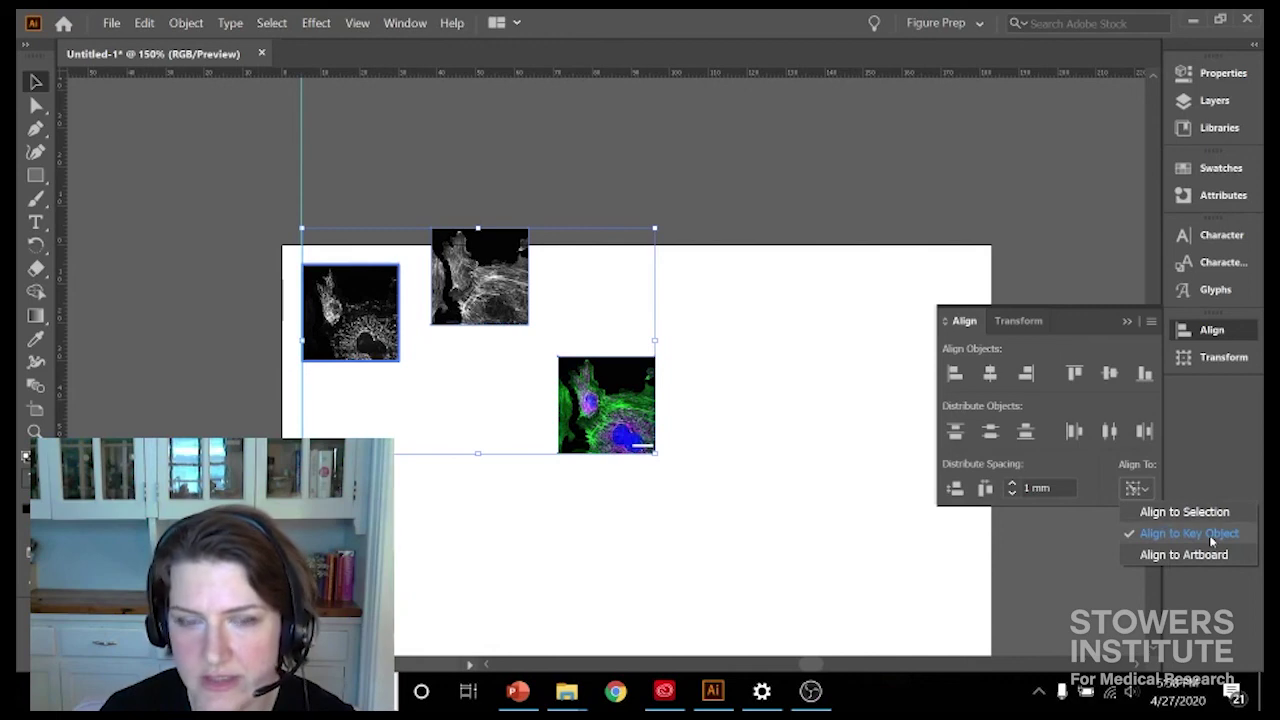
left_click(1121, 404)
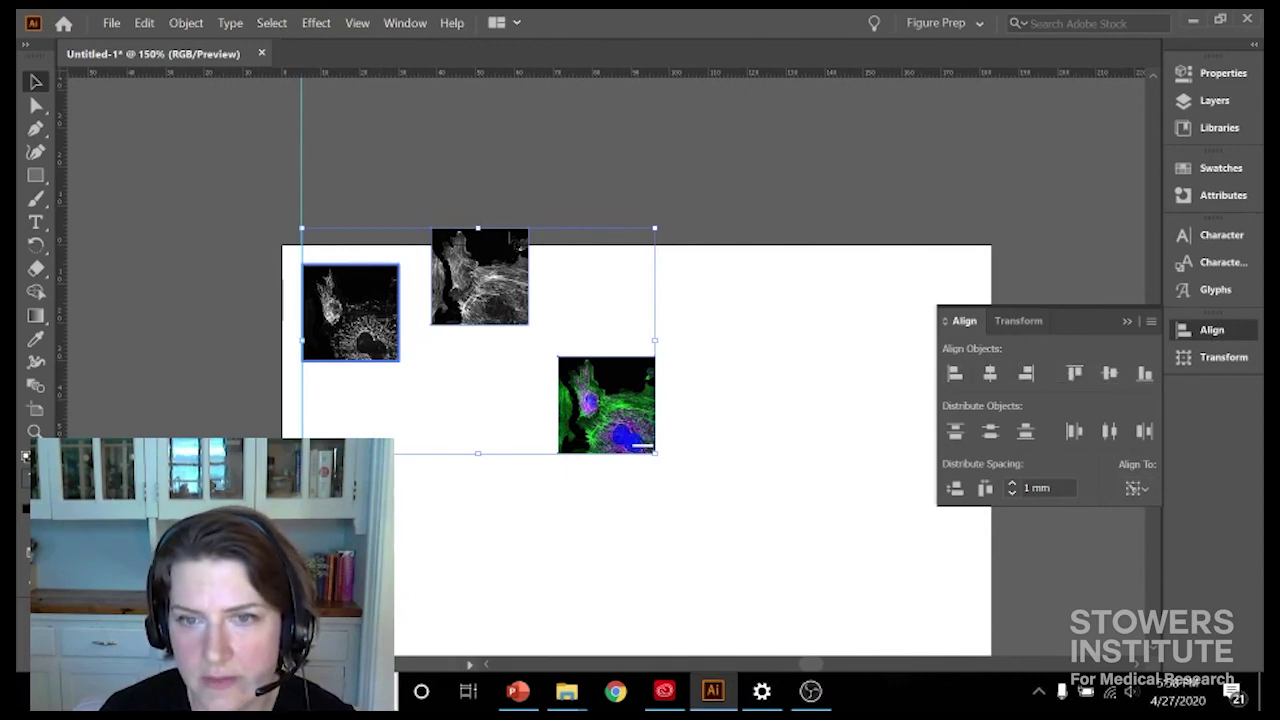
Step: Top-align the panels to the key panel and distribute them with 1 mm horizontal spacing
left_click(1075, 373)
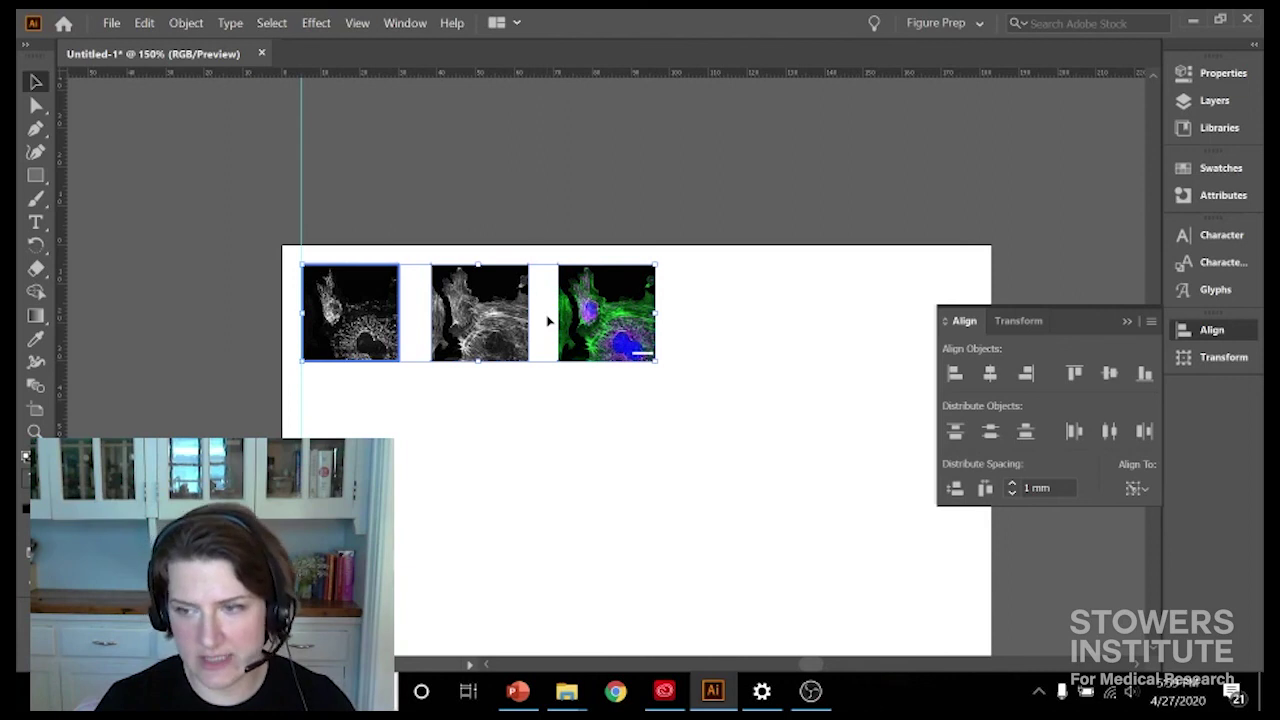
left_click(1050, 489)
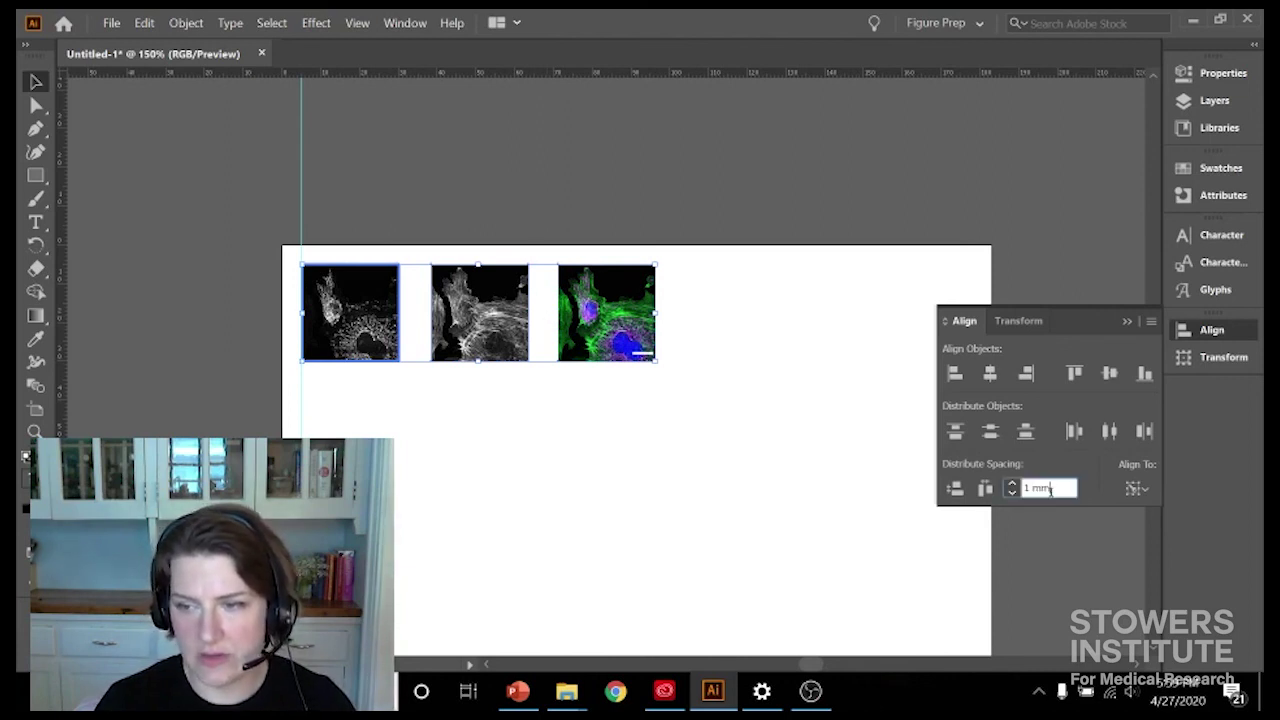
double_click(1063, 489)
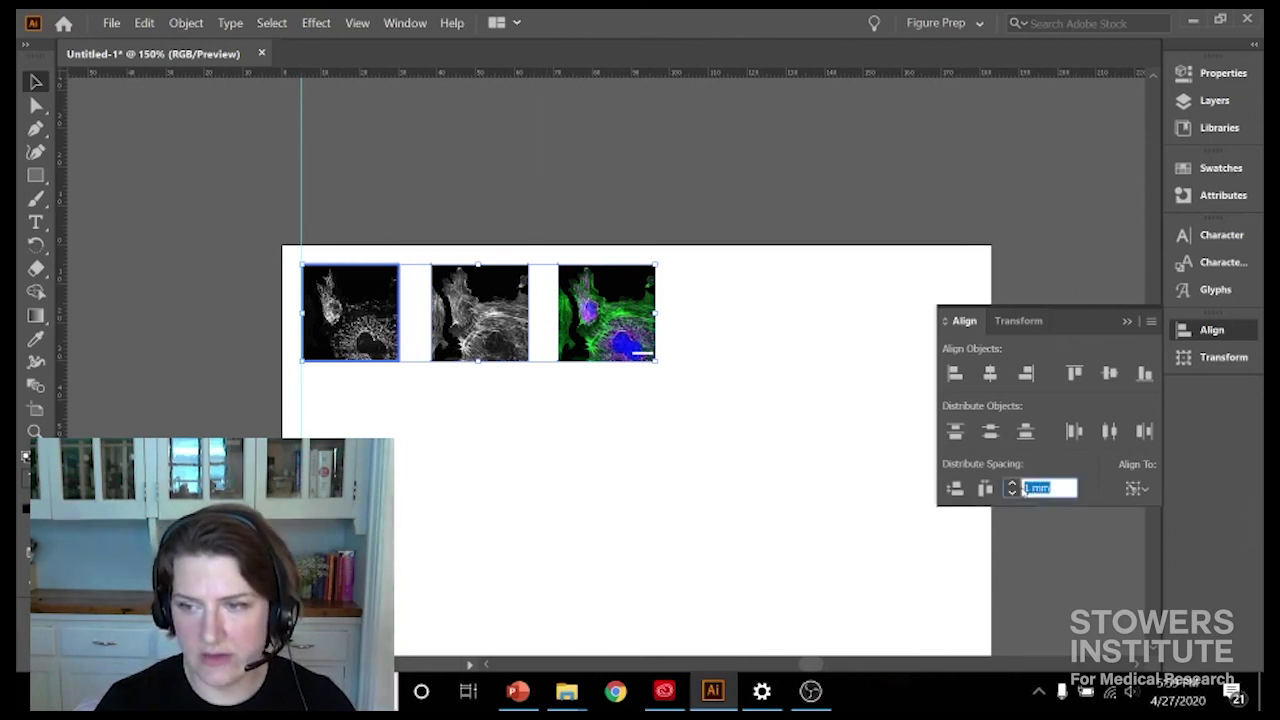
left_click(1080, 470)
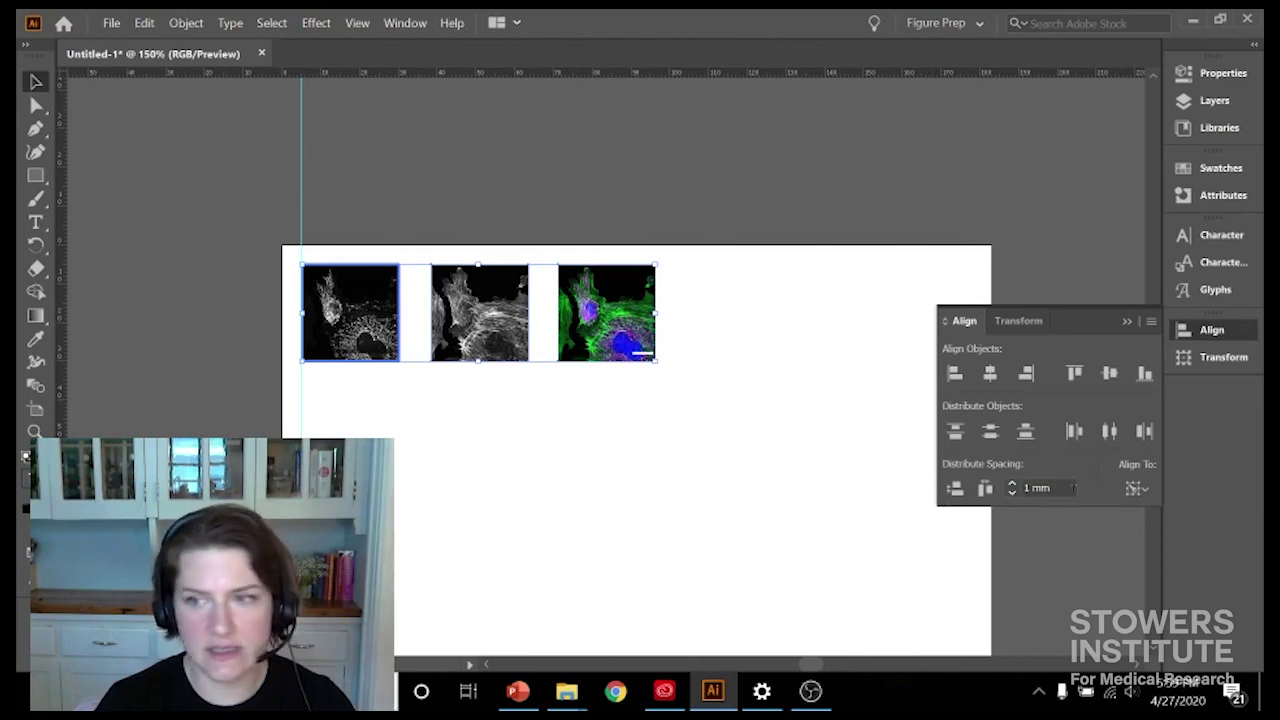
left_click(1040, 488)
double_click(1040, 488)
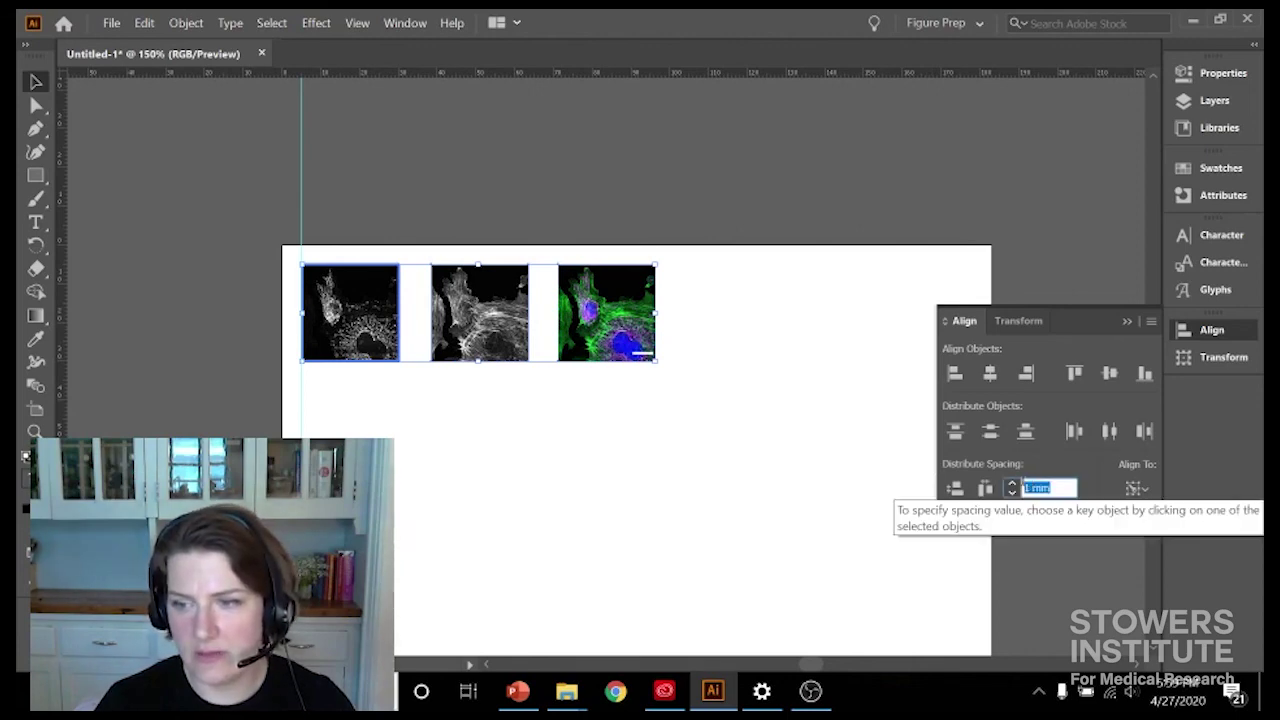
left_click(1040, 474)
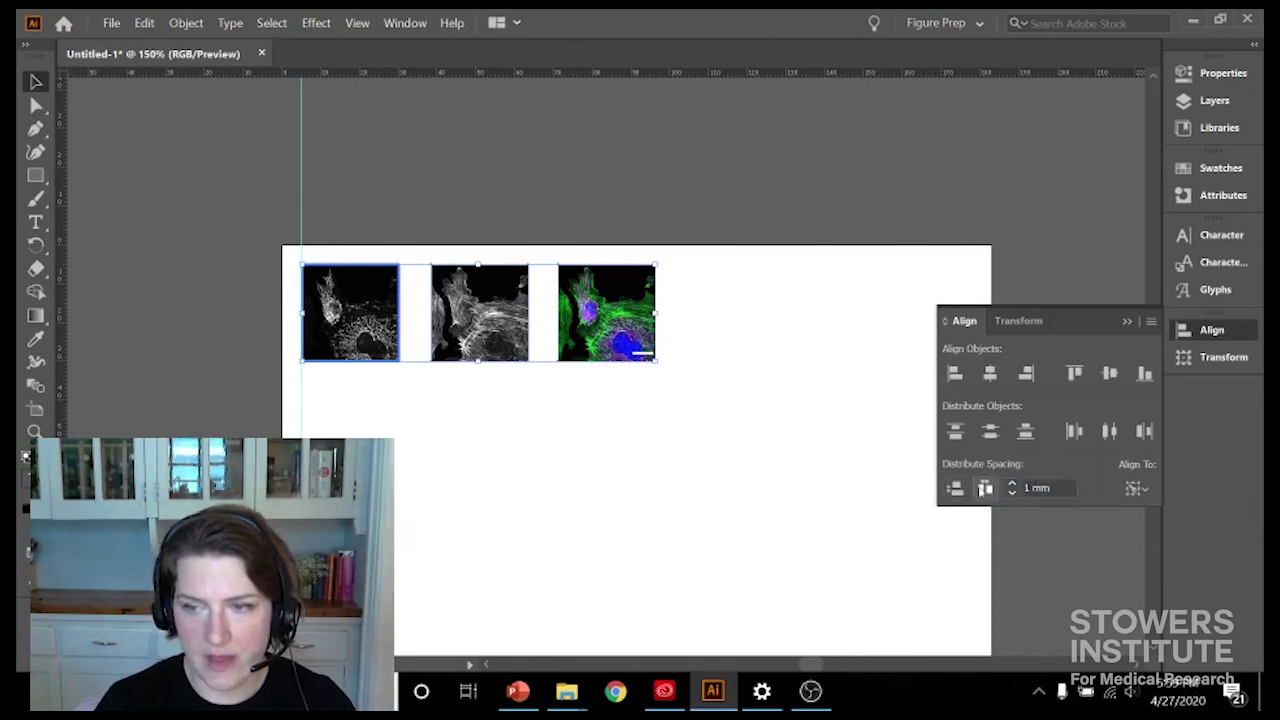
left_click(1066, 488)
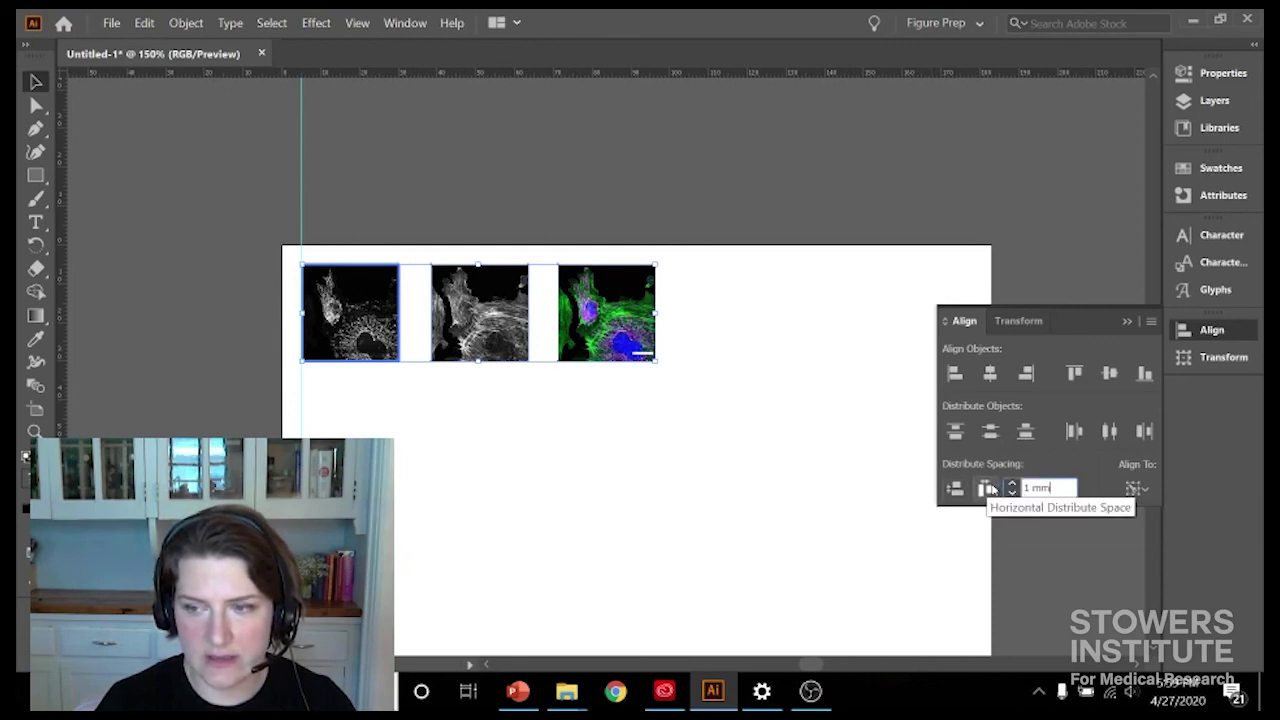
left_click(987, 488)
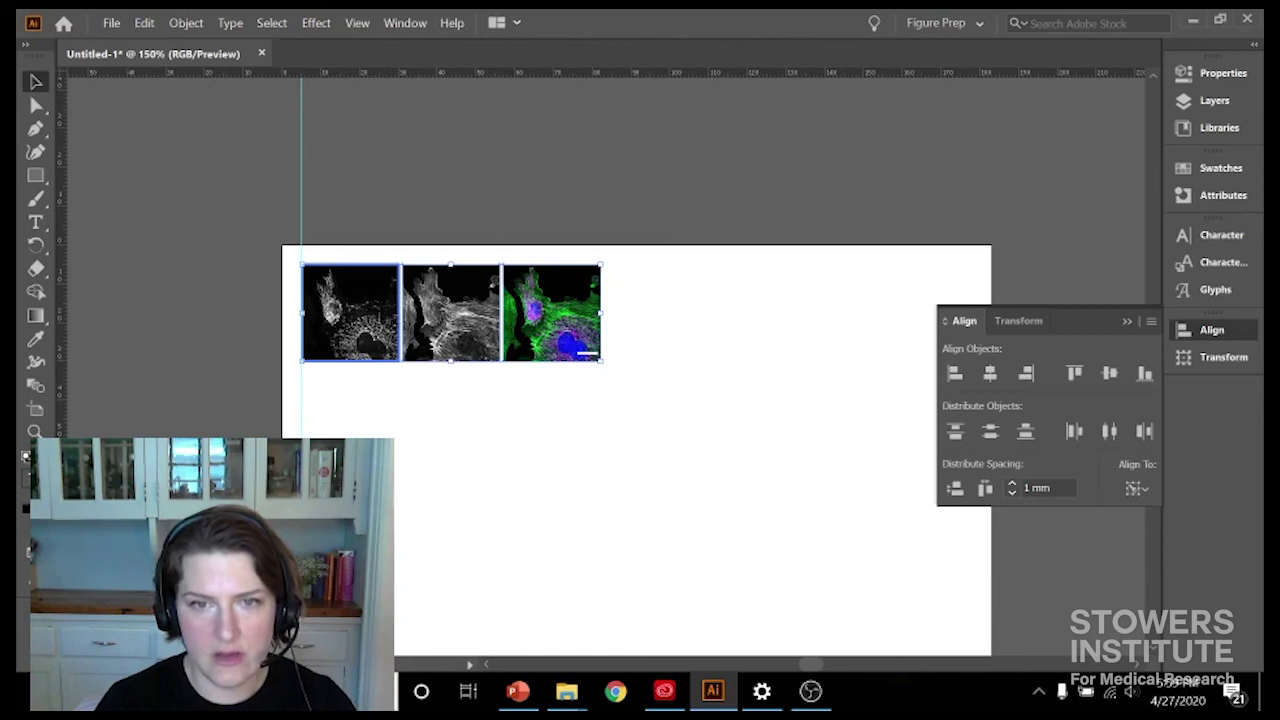
left_click(514, 445)
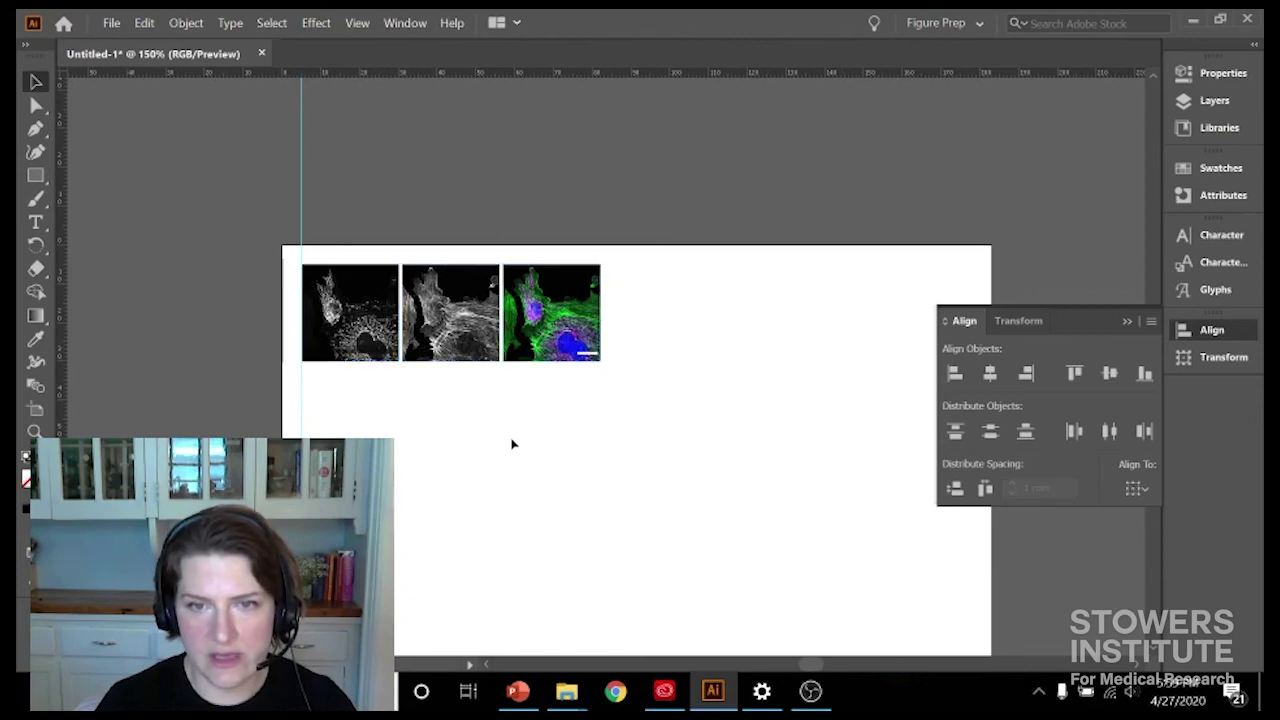